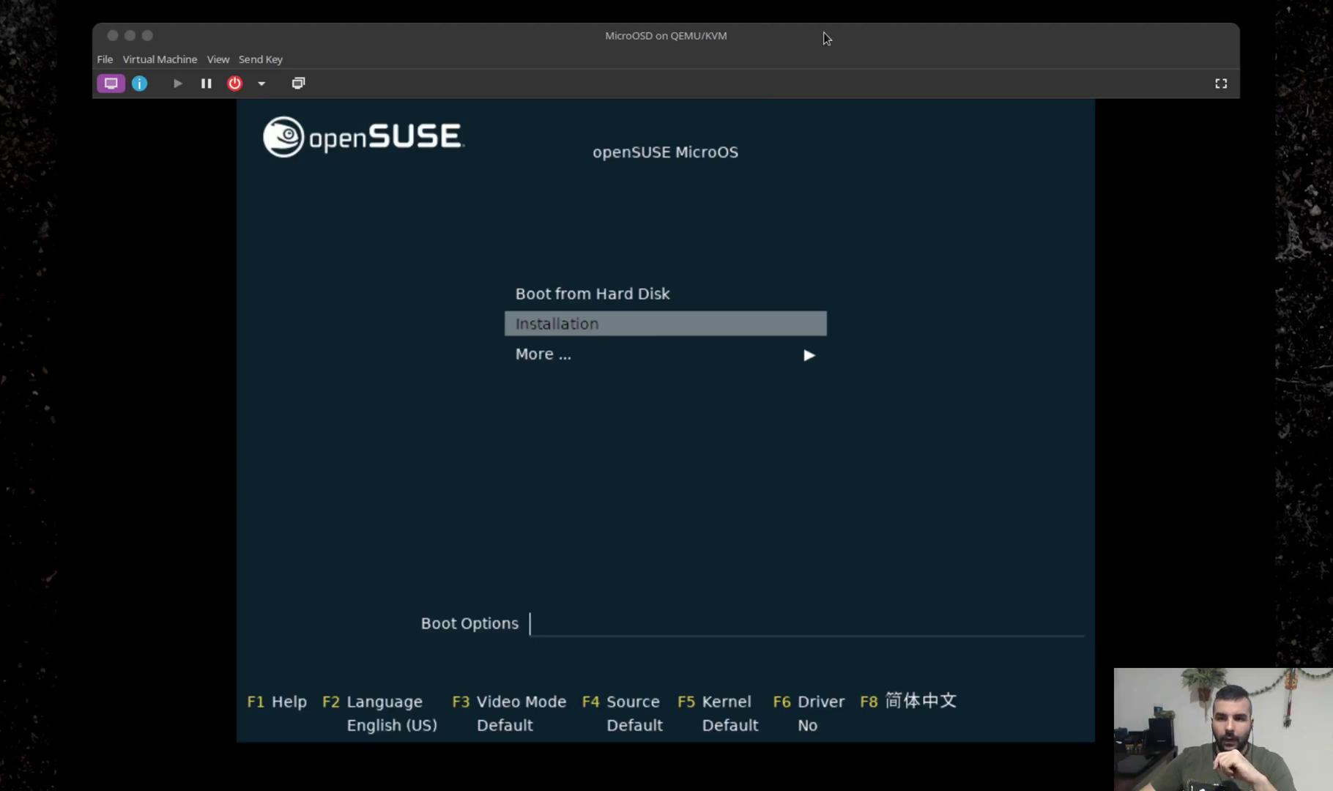
# Boot the Installation entry from the VM's boot menu to start the MicroOS installer.
pyautogui.click(825, 38)
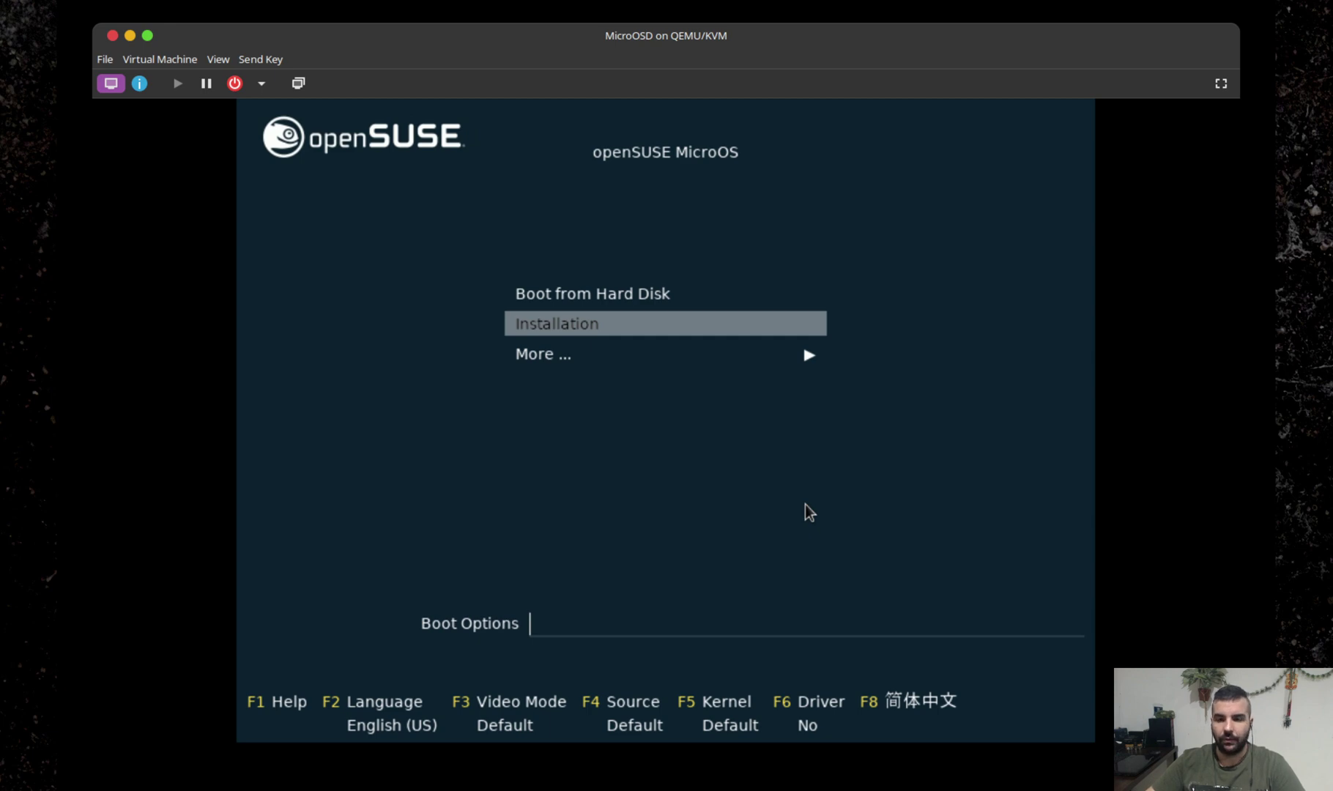
pyautogui.press('Return')
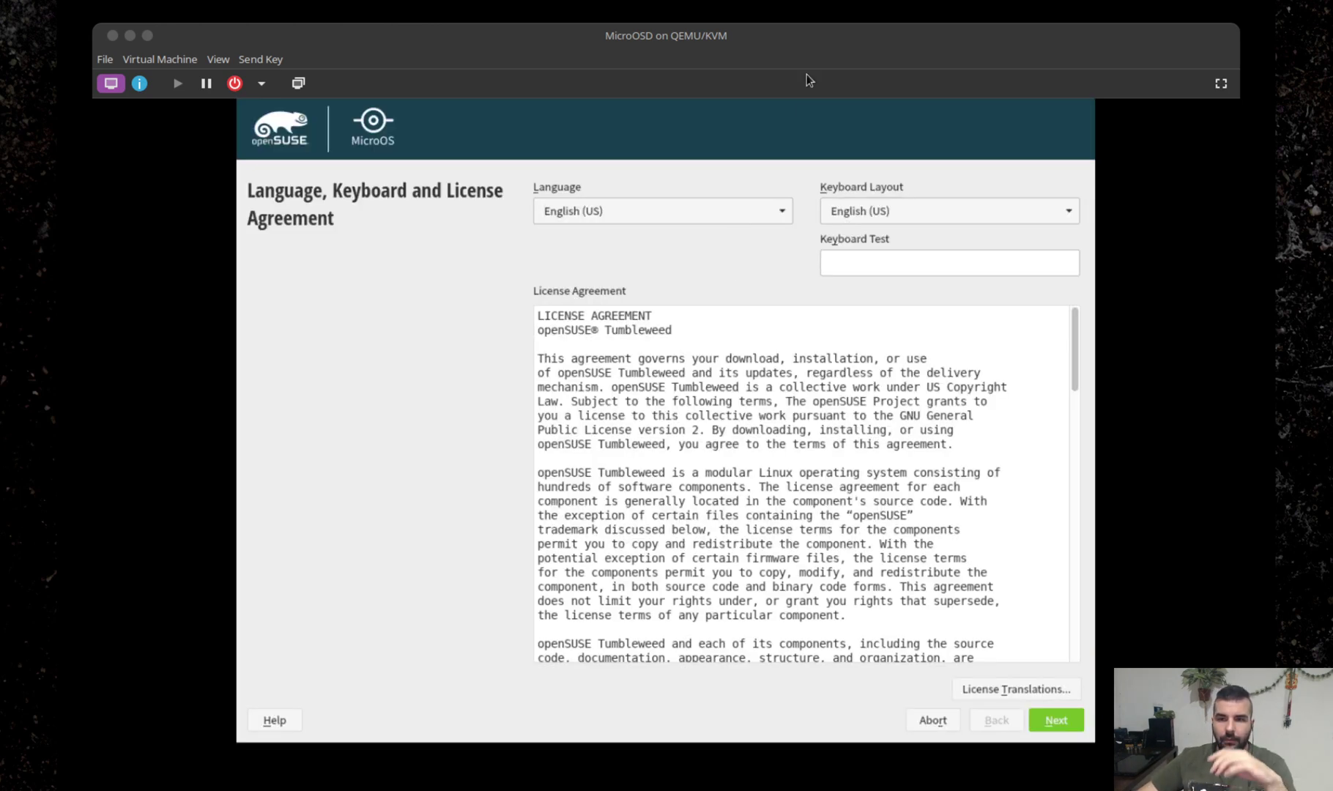
# Keep English (US) language and keyboard, scroll the license text and accept it.
pyautogui.click(784, 49)
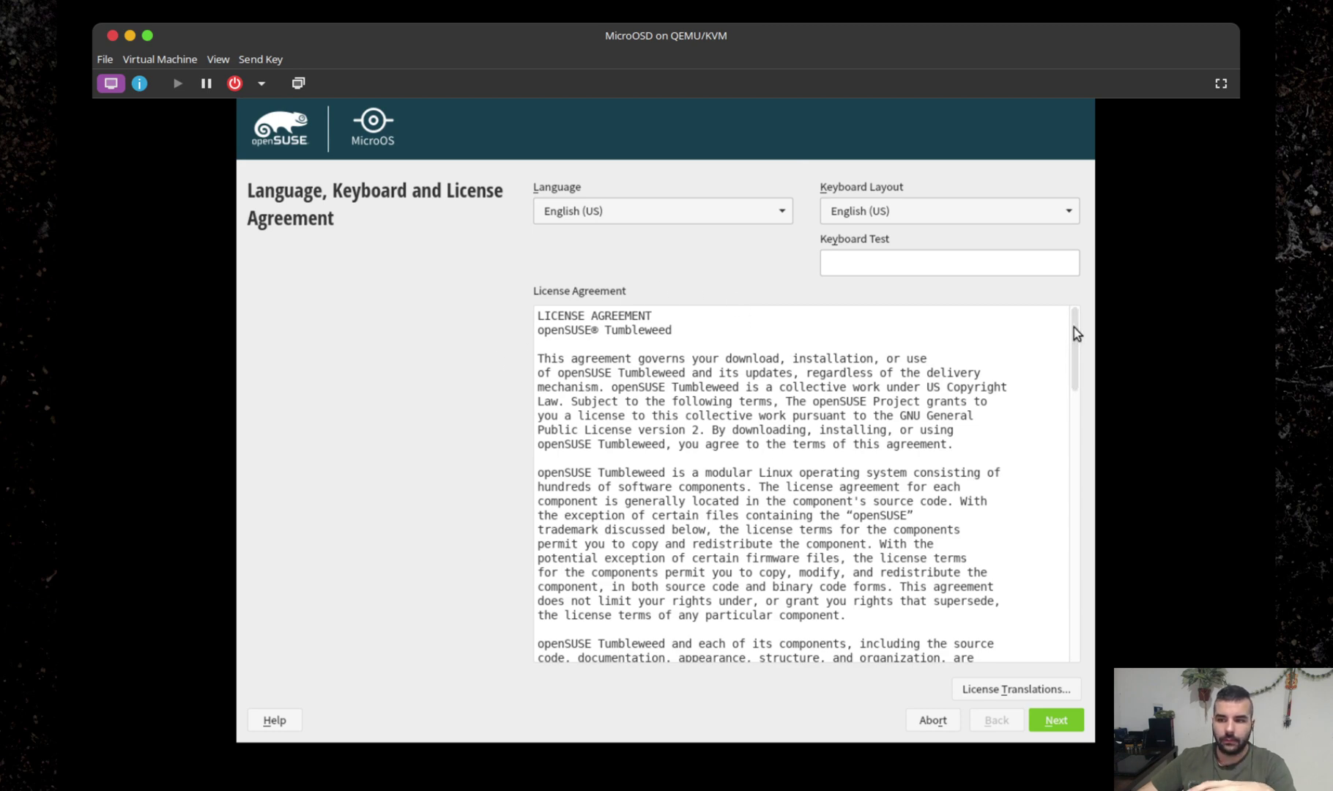
pyautogui.moveTo(1074, 327)
pyautogui.mouseDown()
pyautogui.moveTo(1056, 682)
pyautogui.moveTo(1071, 306)
pyautogui.mouseUp()
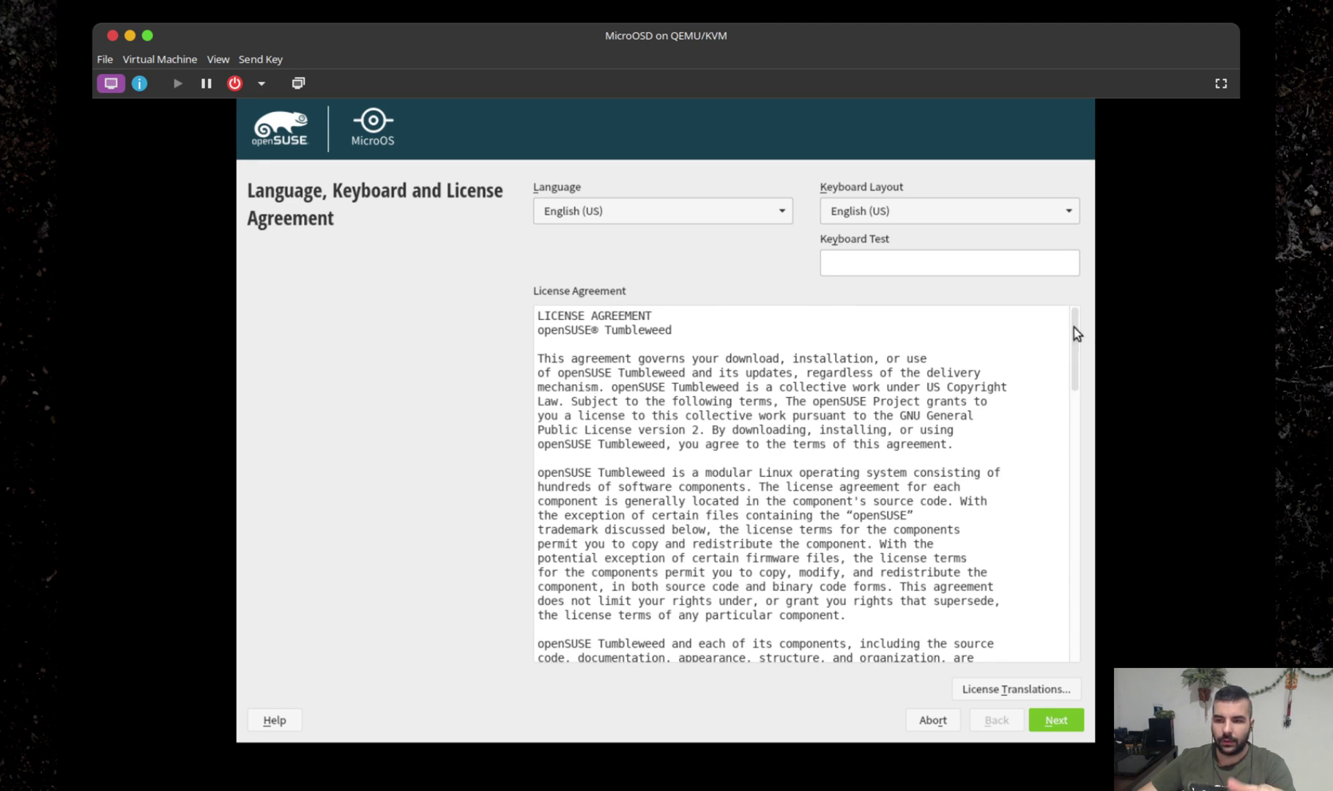
pyautogui.click(1071, 724)
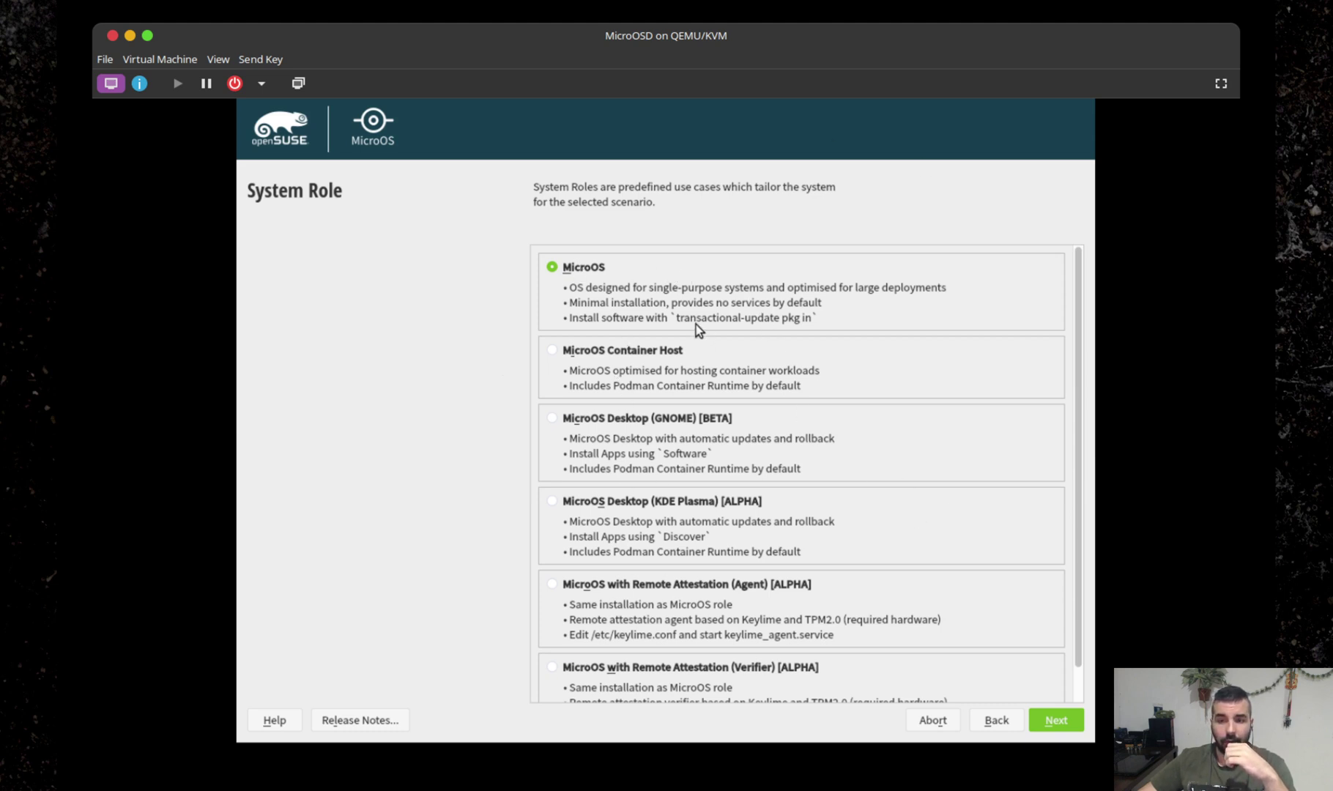
# Select the MicroOS Desktop (GNOME) [BETA] role and continue to Local Users.
pyautogui.scroll(-1, 698, 611)
pyautogui.scroll(1, 774, 633)
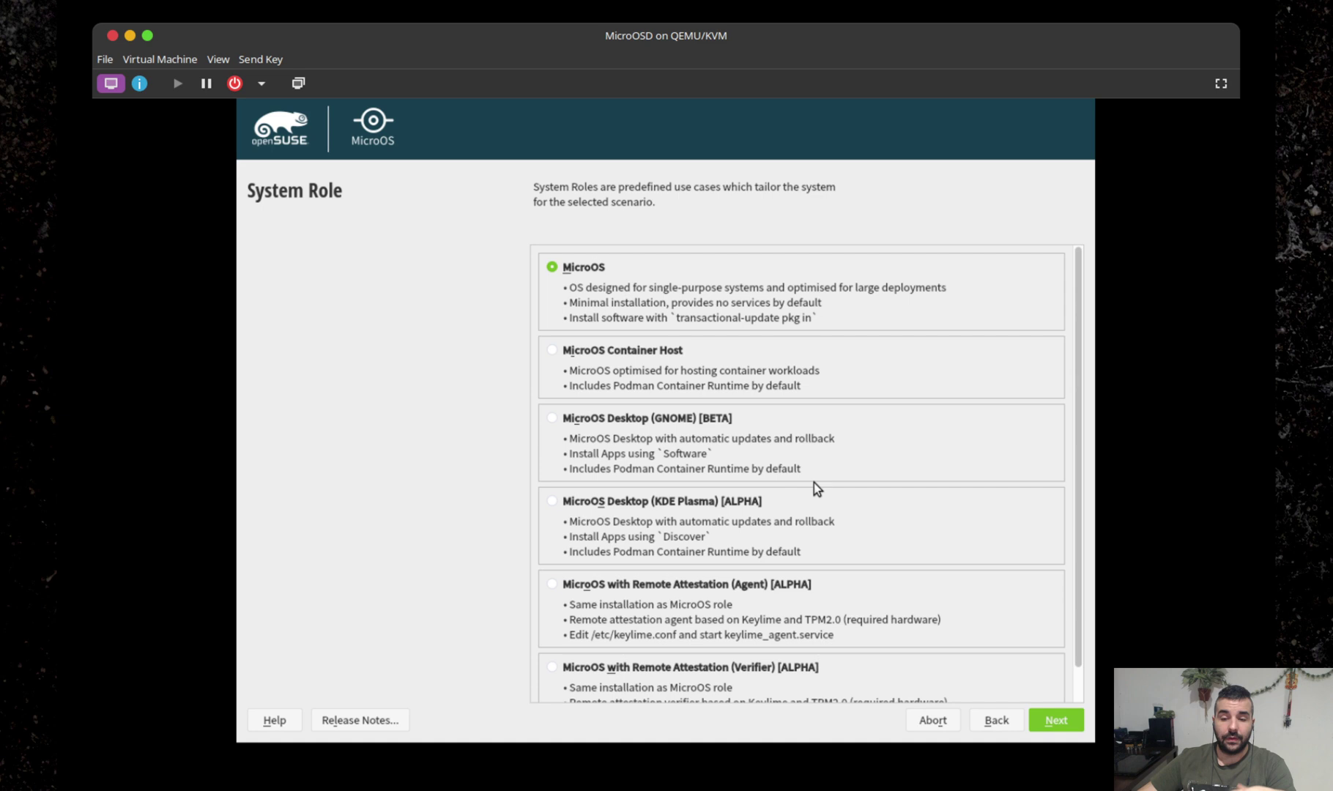
pyautogui.click(630, 418)
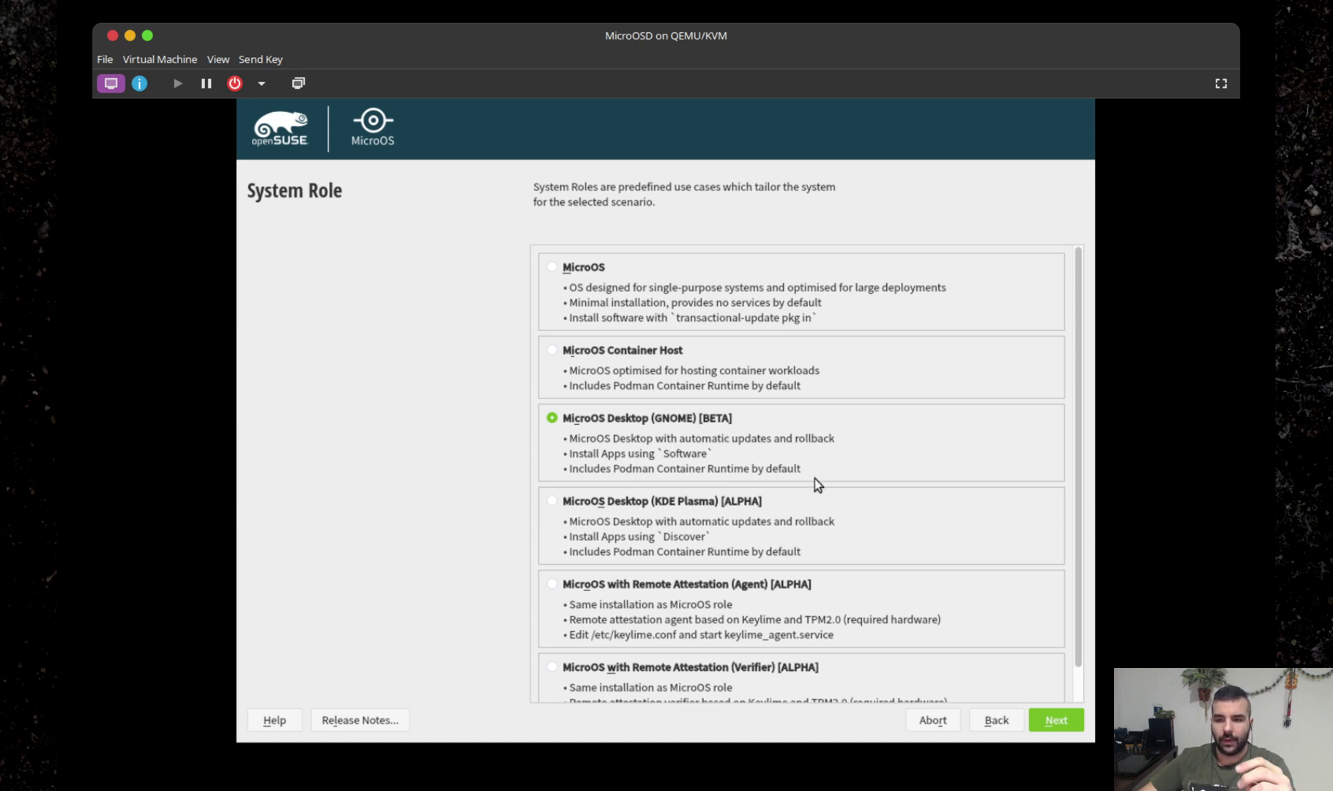
pyautogui.click(1052, 719)
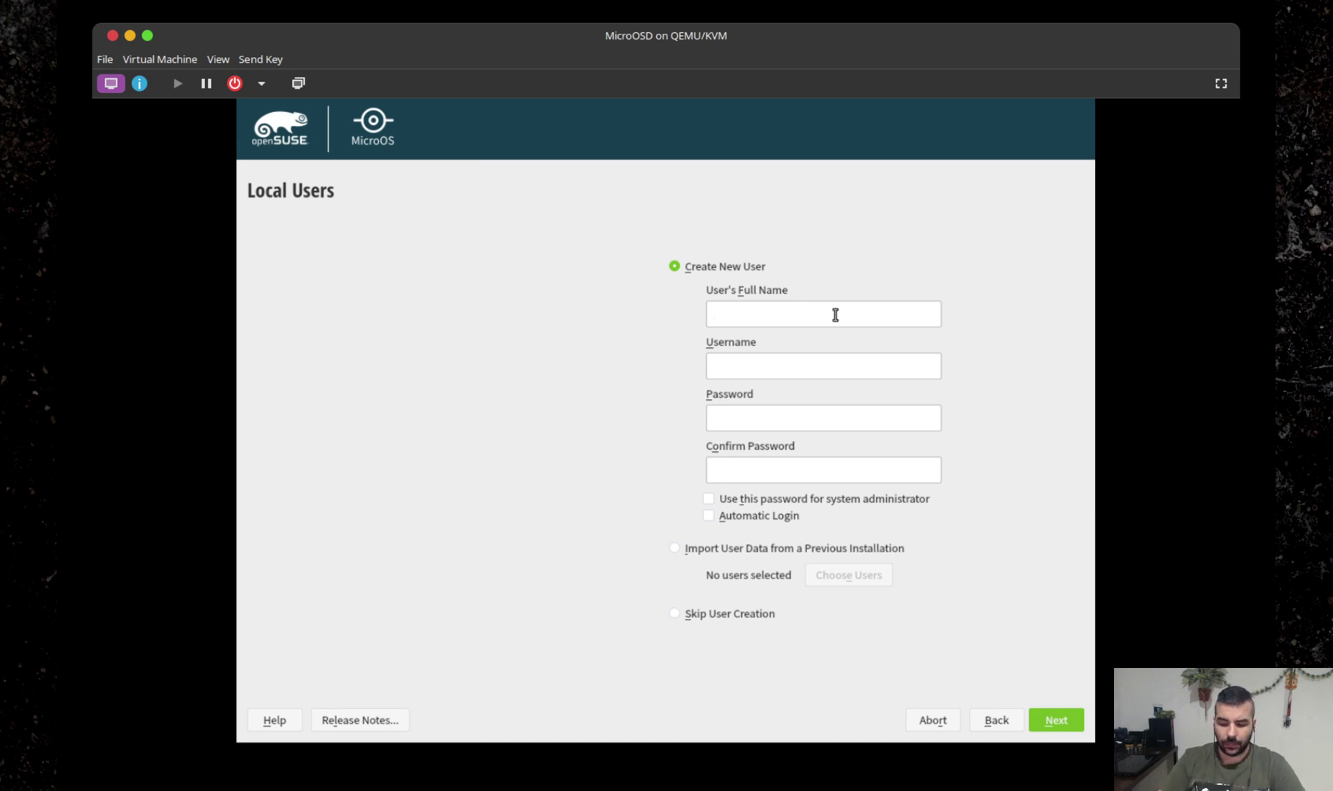
# Create the local user with its full name and a simple password, accepting the weak-password warning.
pyautogui.write('adathor')
pyautogui.press('Tab')
pyautogui.press('Tab')
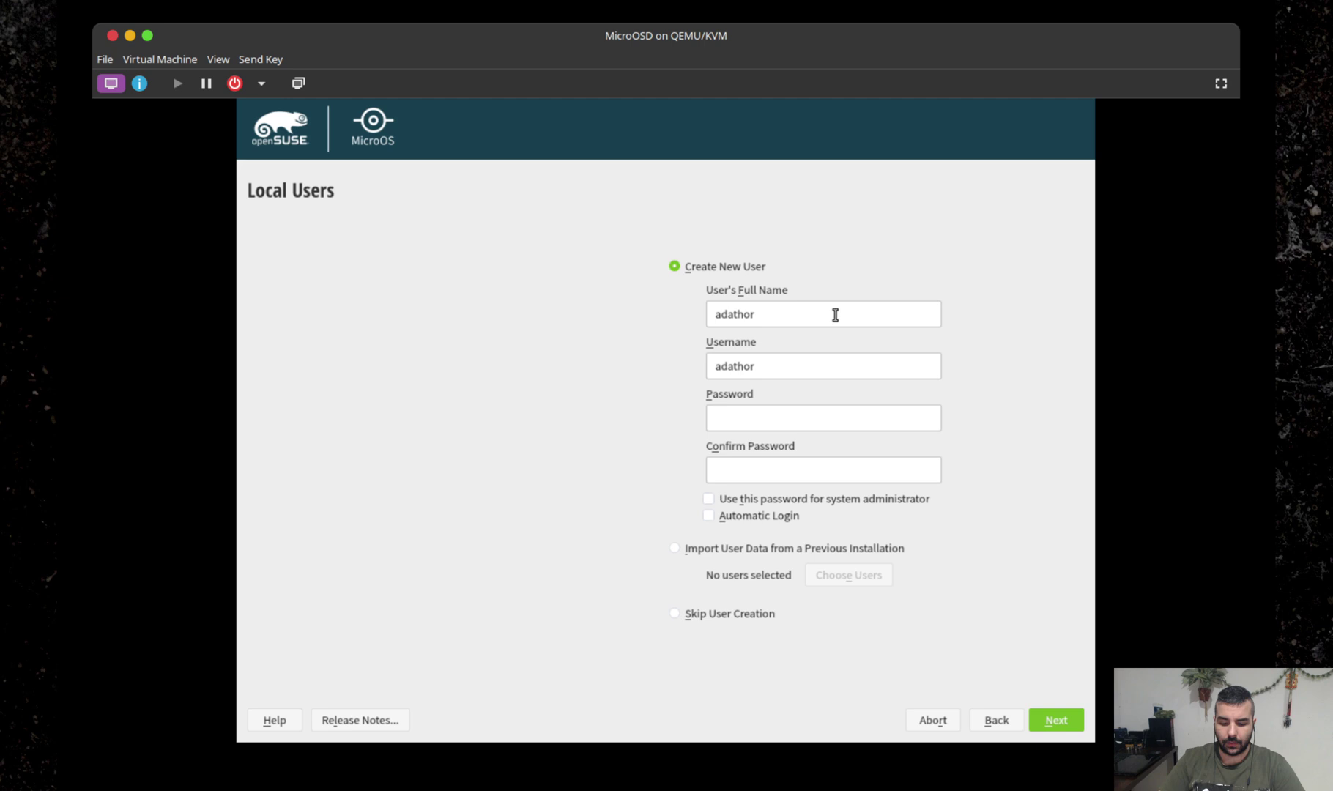
pyautogui.write('12345')
pyautogui.press('Tab')
pyautogui.write('12345')
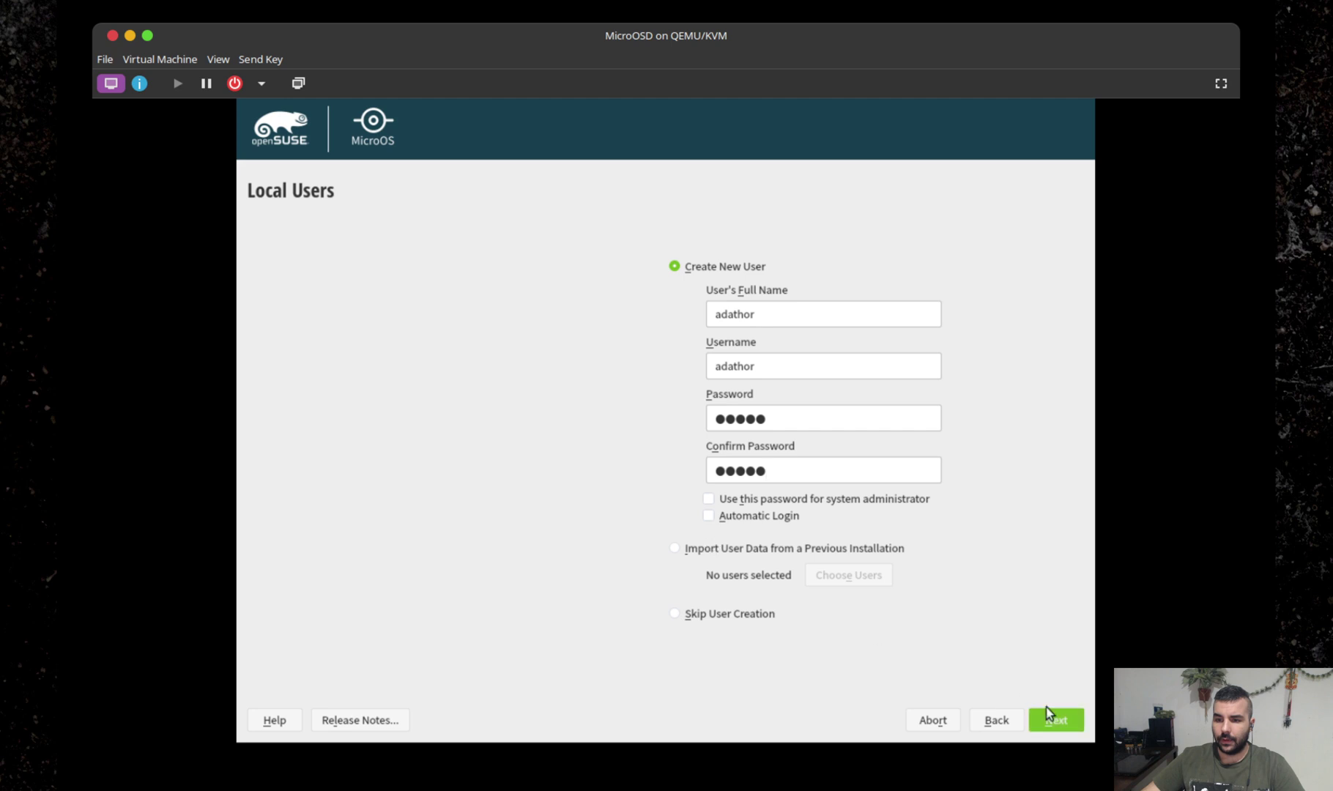
pyautogui.click(1059, 720)
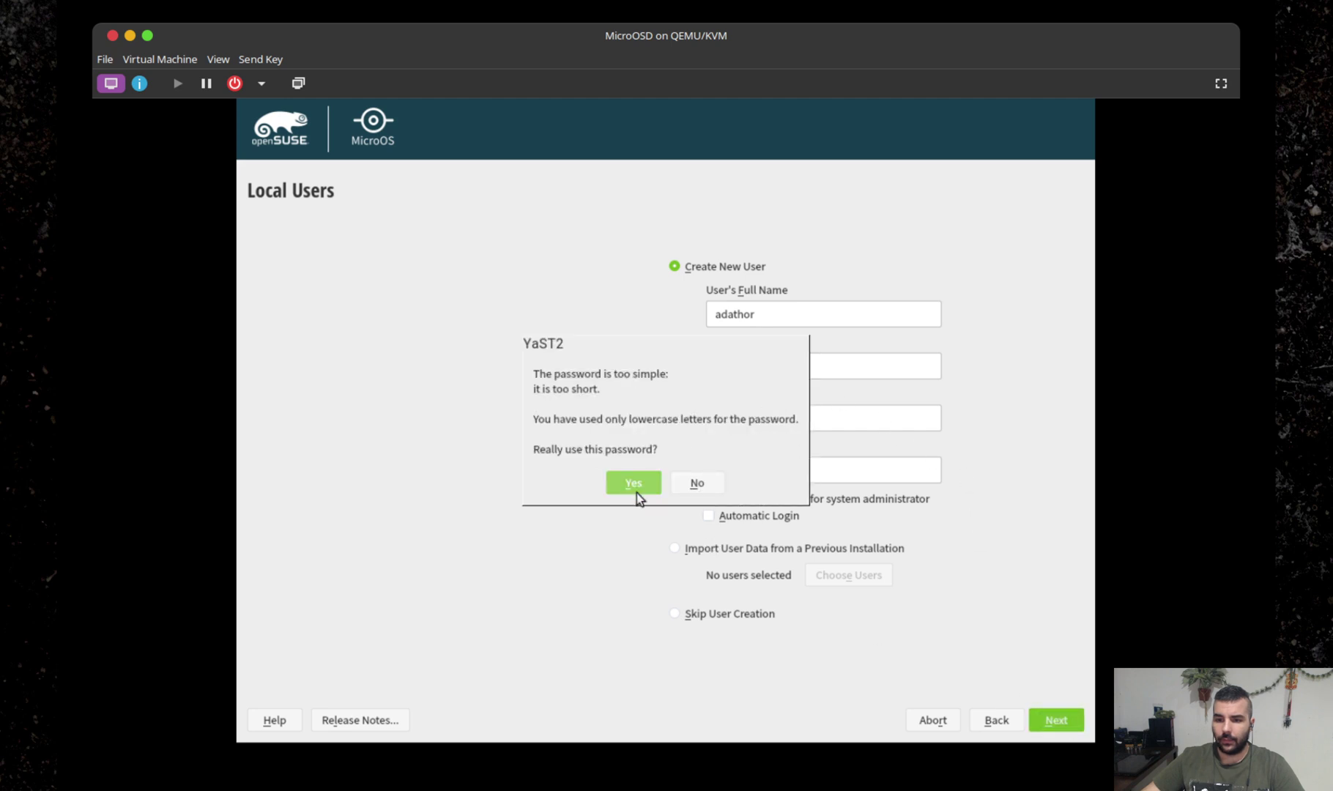
pyautogui.click(636, 491)
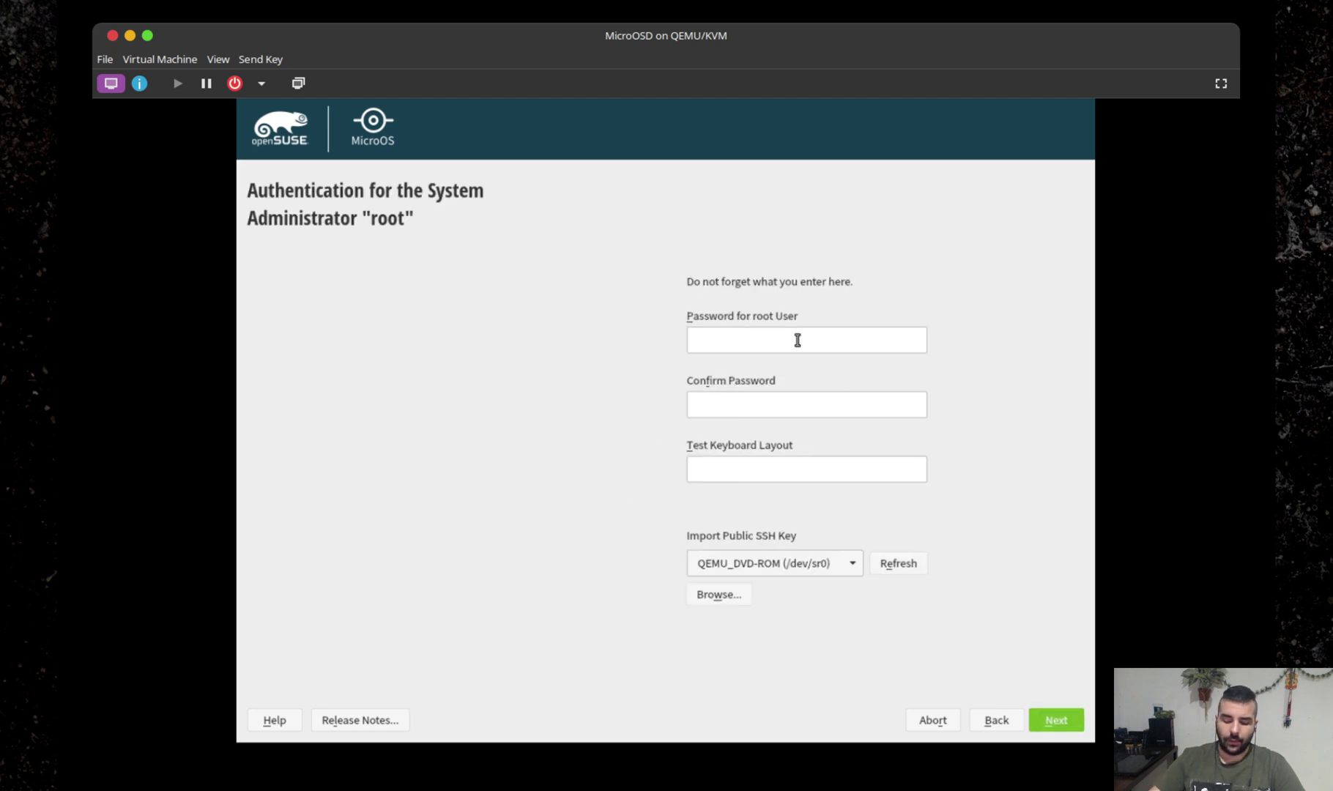
# Enter and confirm a simple root password, accepting the weak-password warning.
pyautogui.write('linux')
pyautogui.press('Tab')
pyautogui.write('linux')
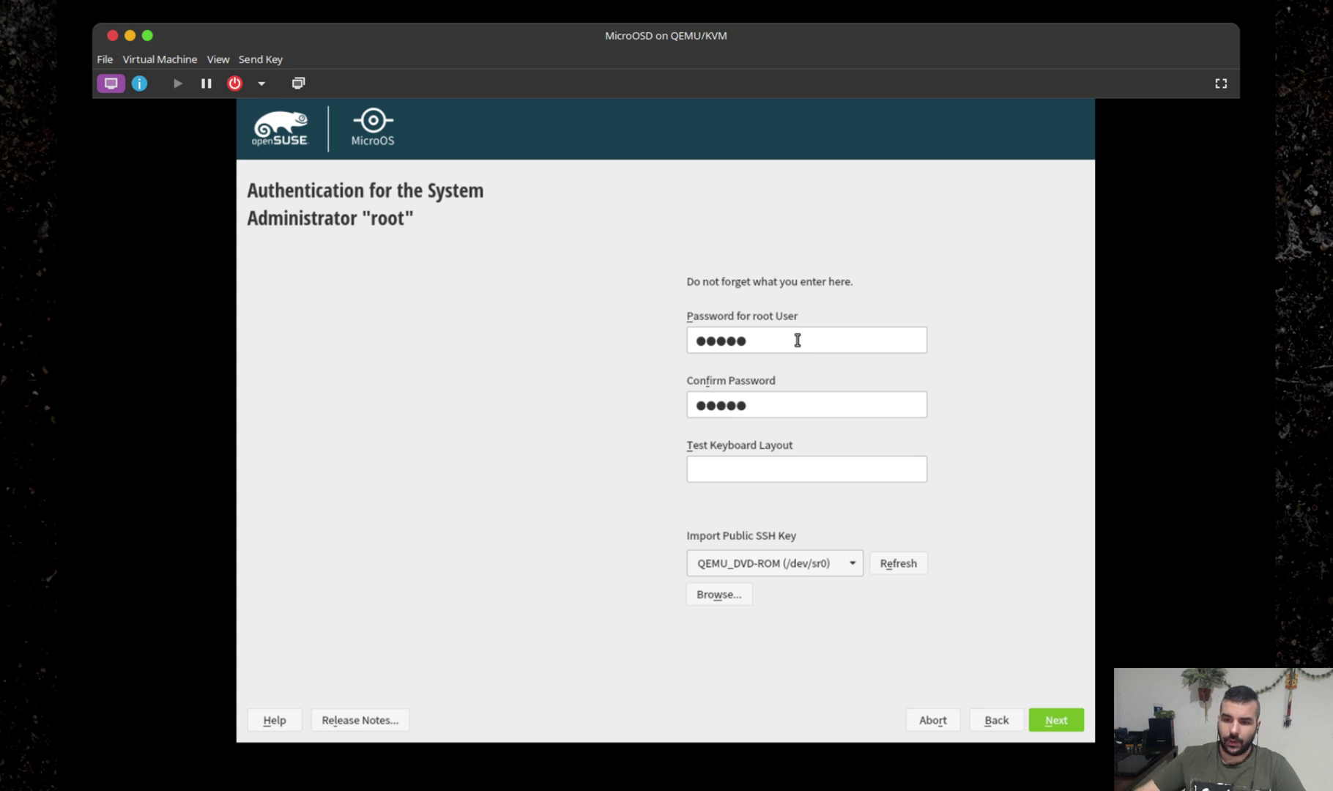
pyautogui.click(1068, 725)
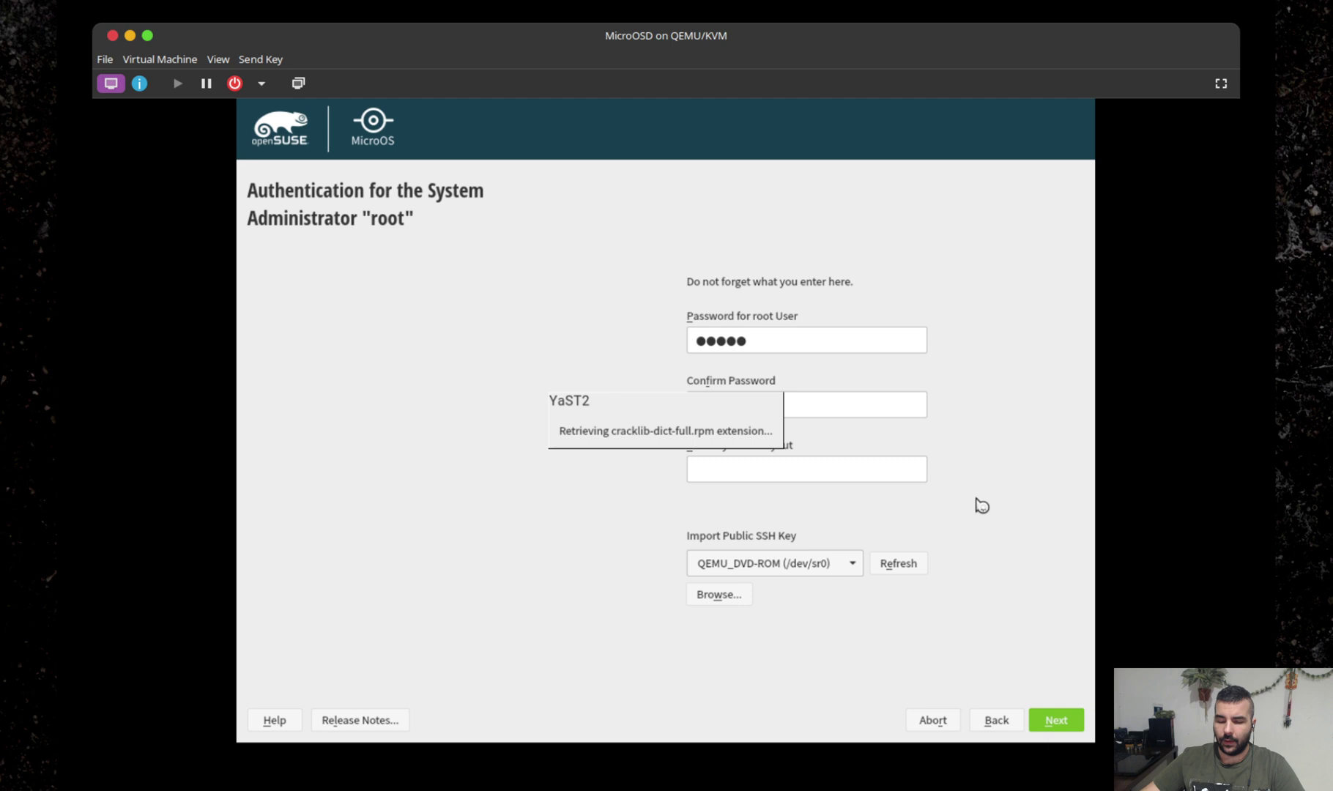
pyautogui.click(635, 482)
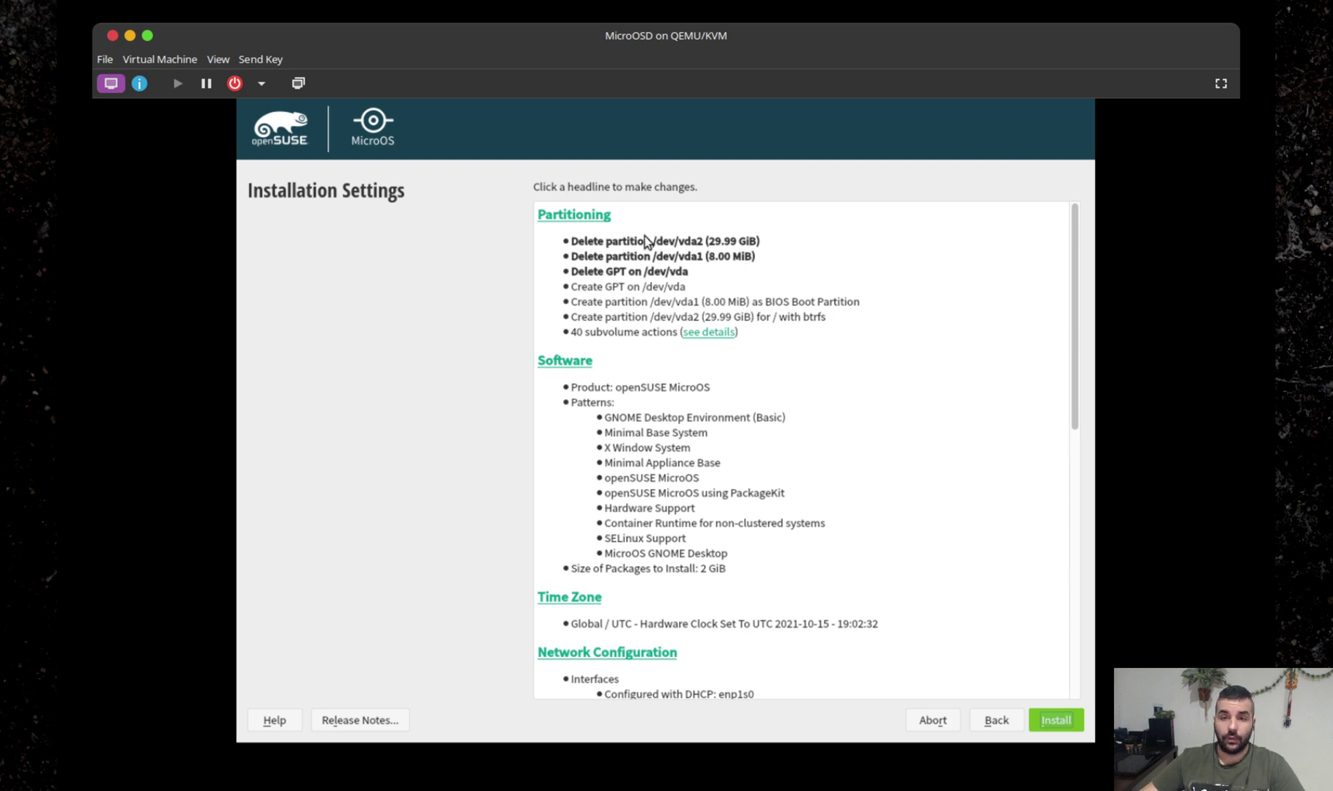
# Review the partitioning proposal, expanding the list of 40 subvolume actions.
pyautogui.click(594, 216)
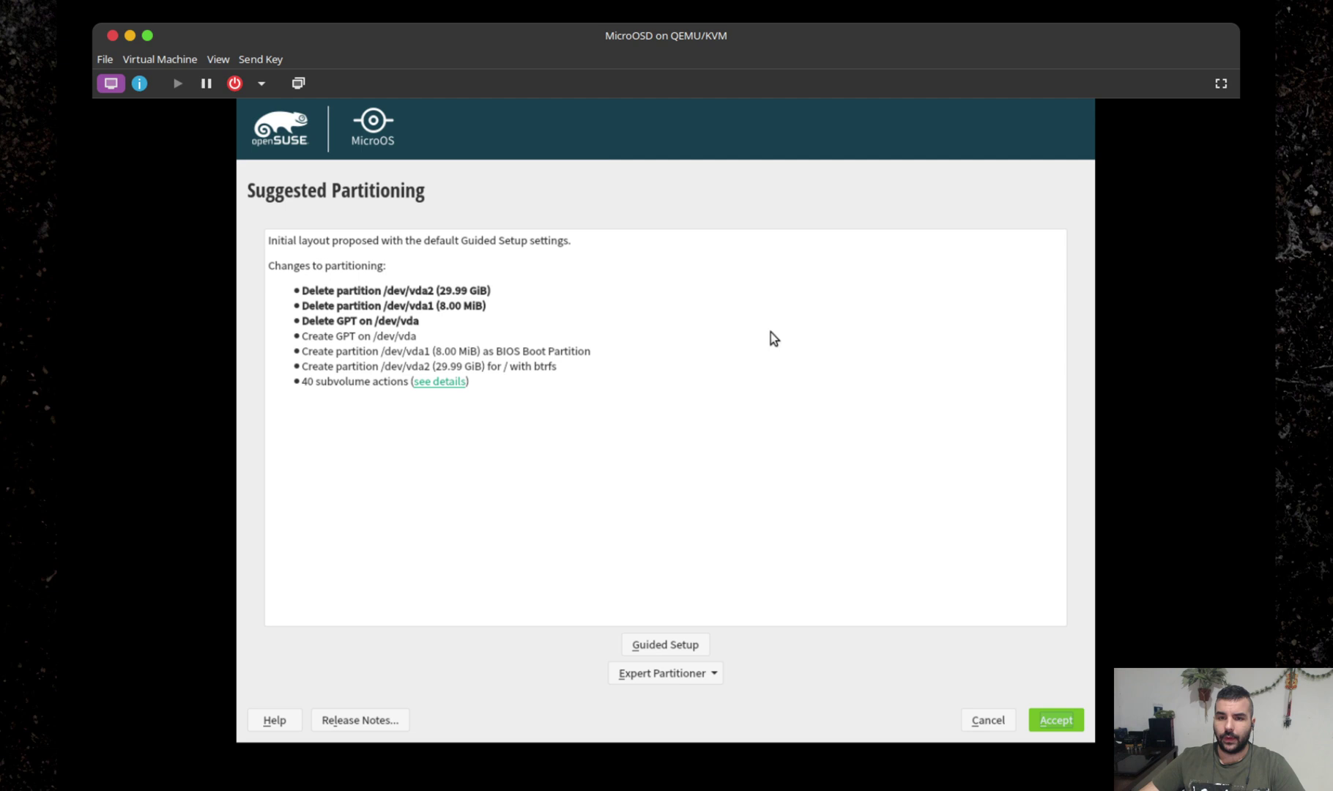
pyautogui.click(439, 381)
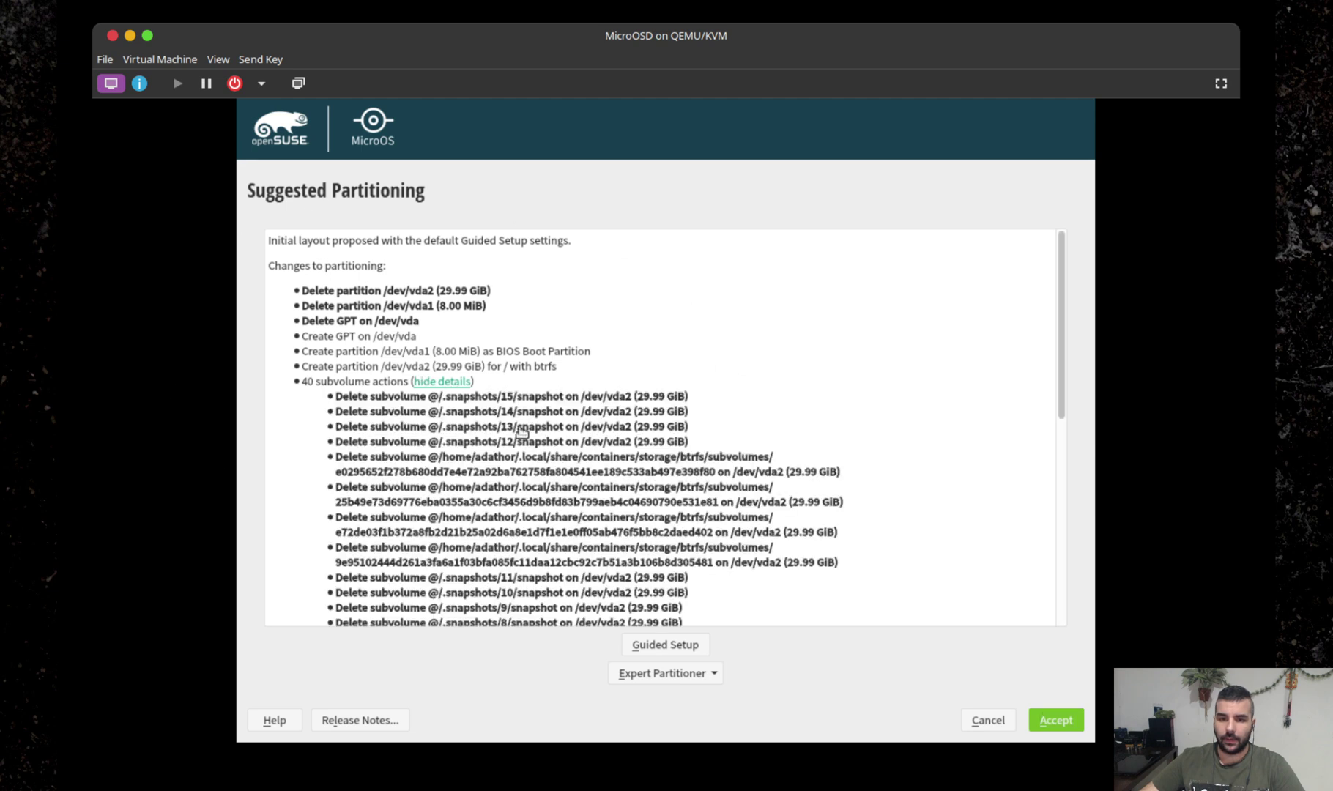
pyautogui.scroll(-5, 531, 487)
pyautogui.scroll(-5, 513, 579)
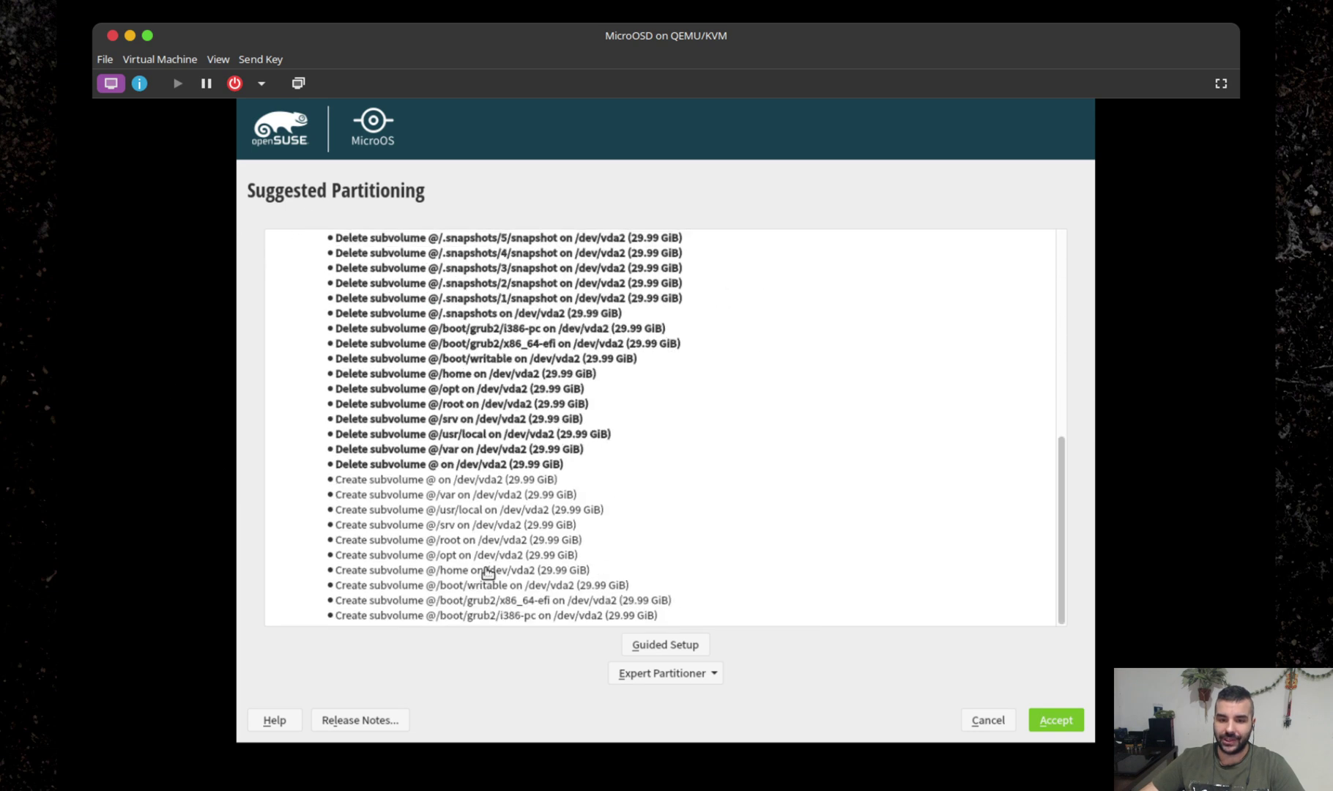
pyautogui.scroll(10, 529, 580)
pyautogui.scroll(-10, 529, 571)
pyautogui.scroll(10, 720, 469)
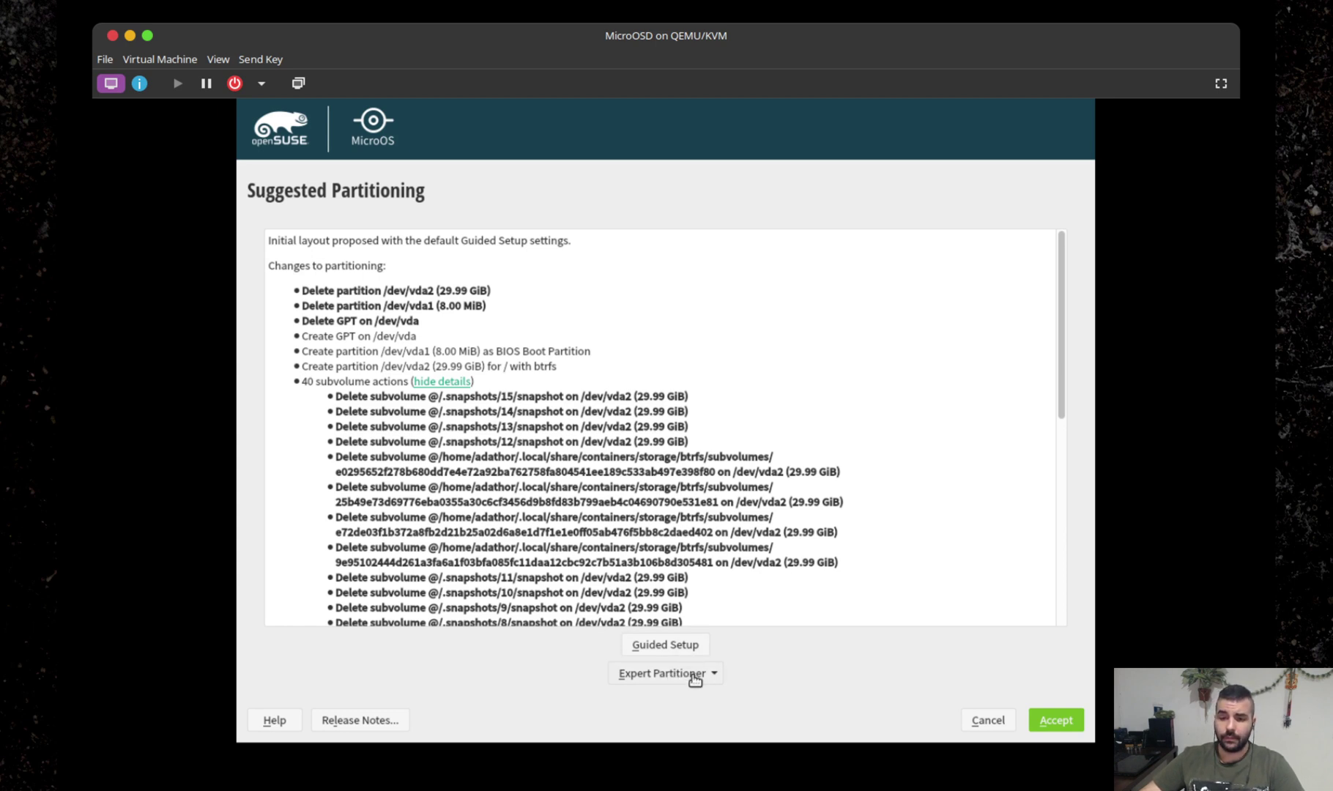
# Run Guided Setup: remove existing Linux partitions even if not needed, no encryption, Btrfs root, and accept the layout.
pyautogui.click(695, 647)
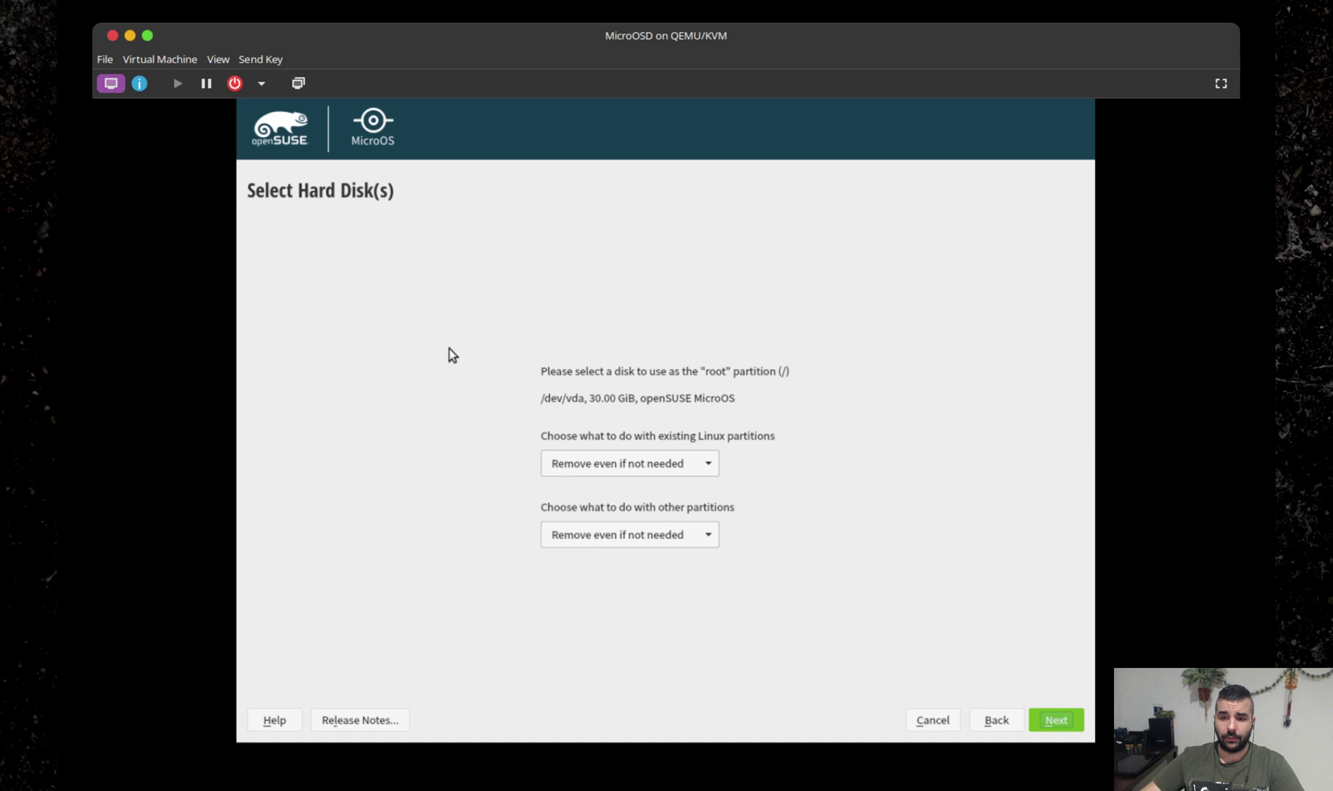
pyautogui.click(696, 463)
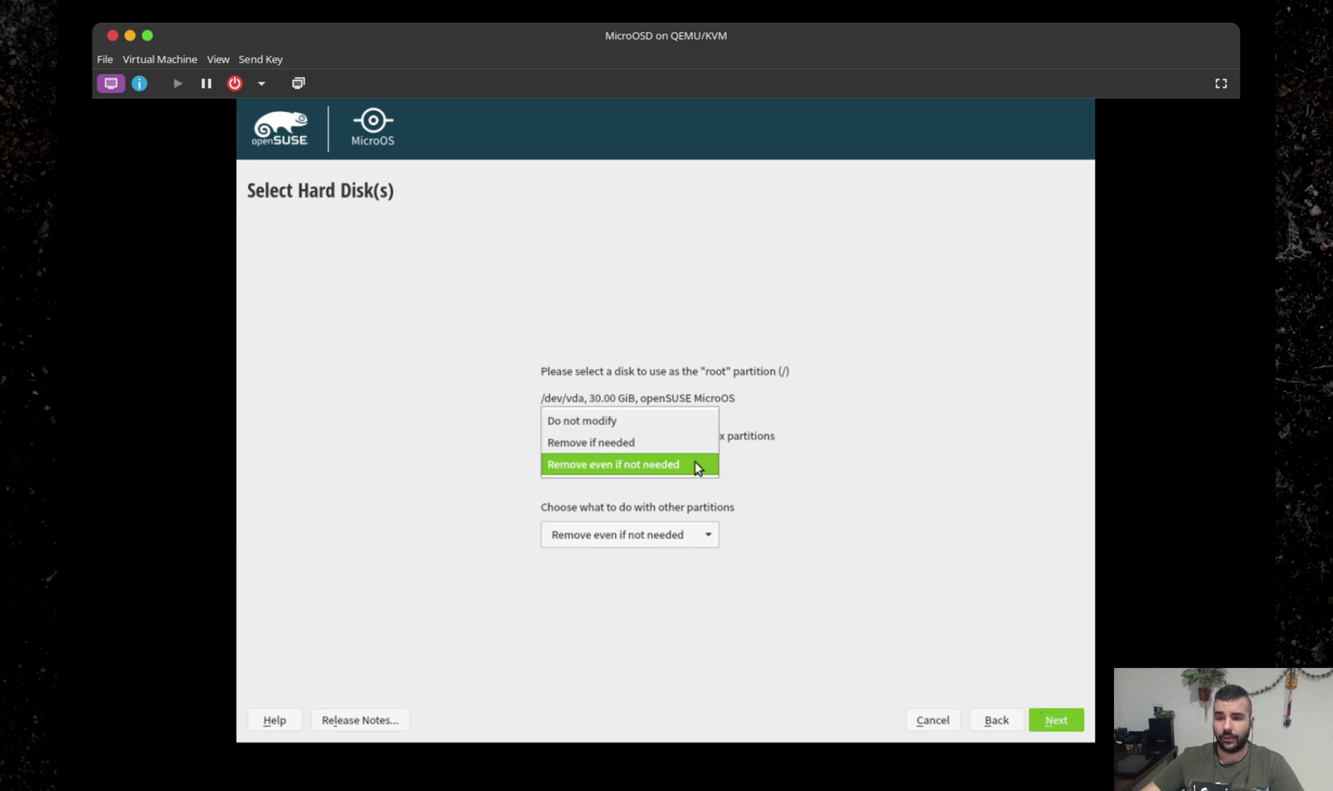
pyautogui.click(691, 465)
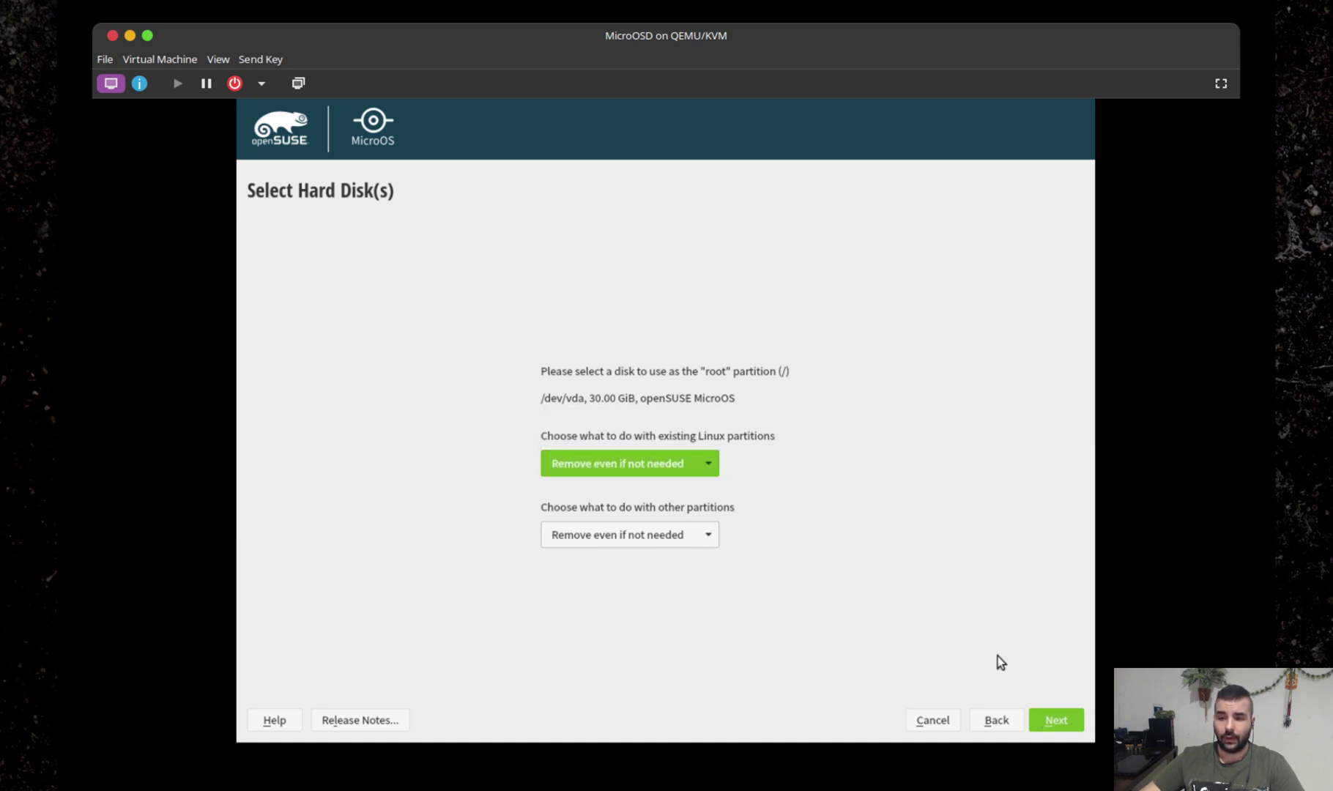
pyautogui.click(1052, 720)
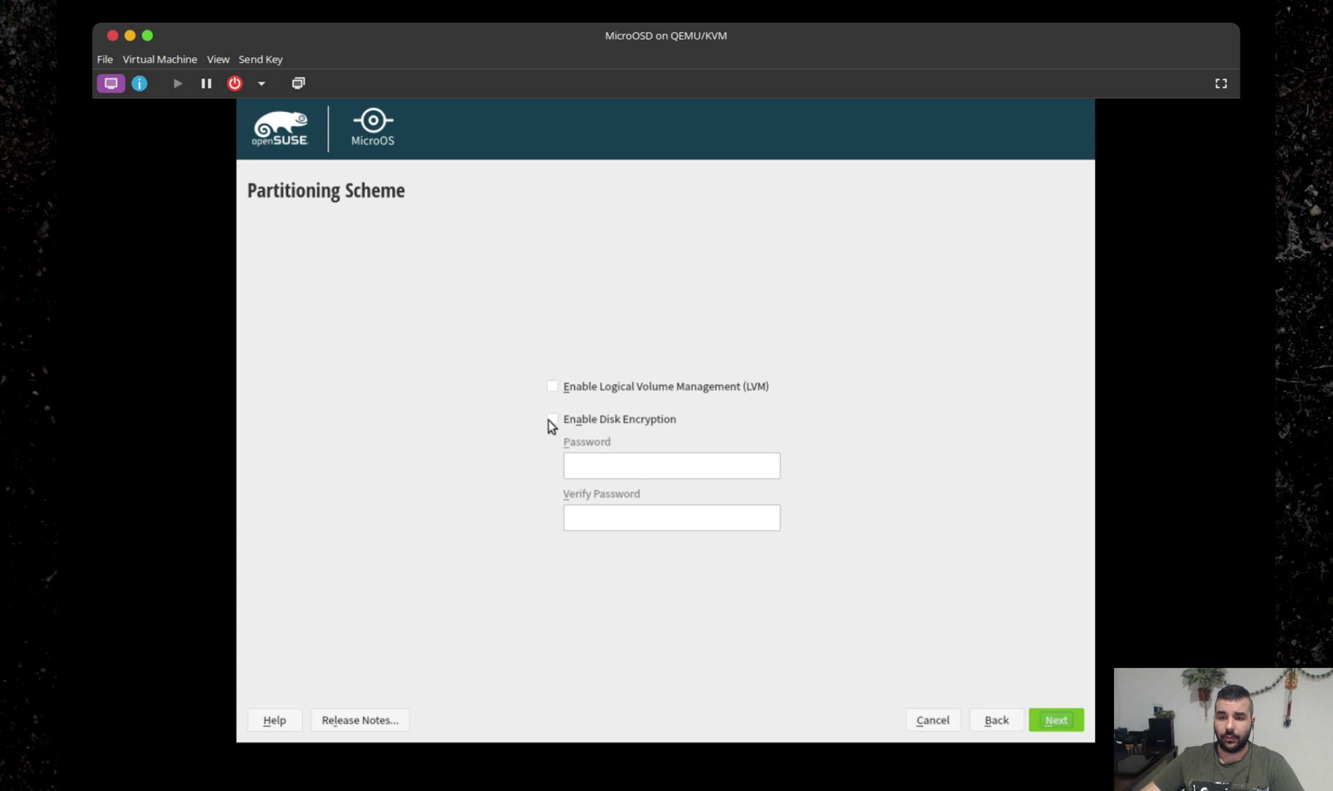
pyautogui.click(634, 426)
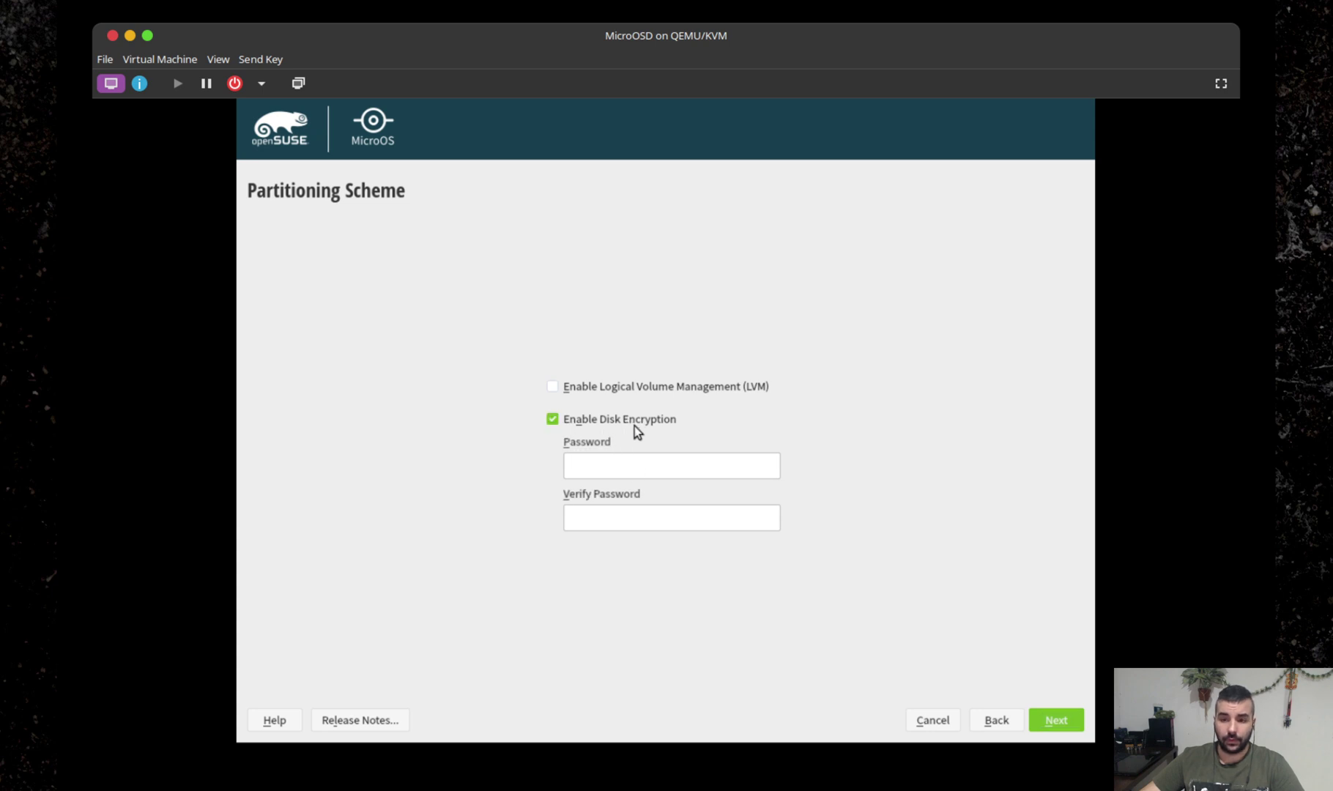
pyautogui.click(613, 425)
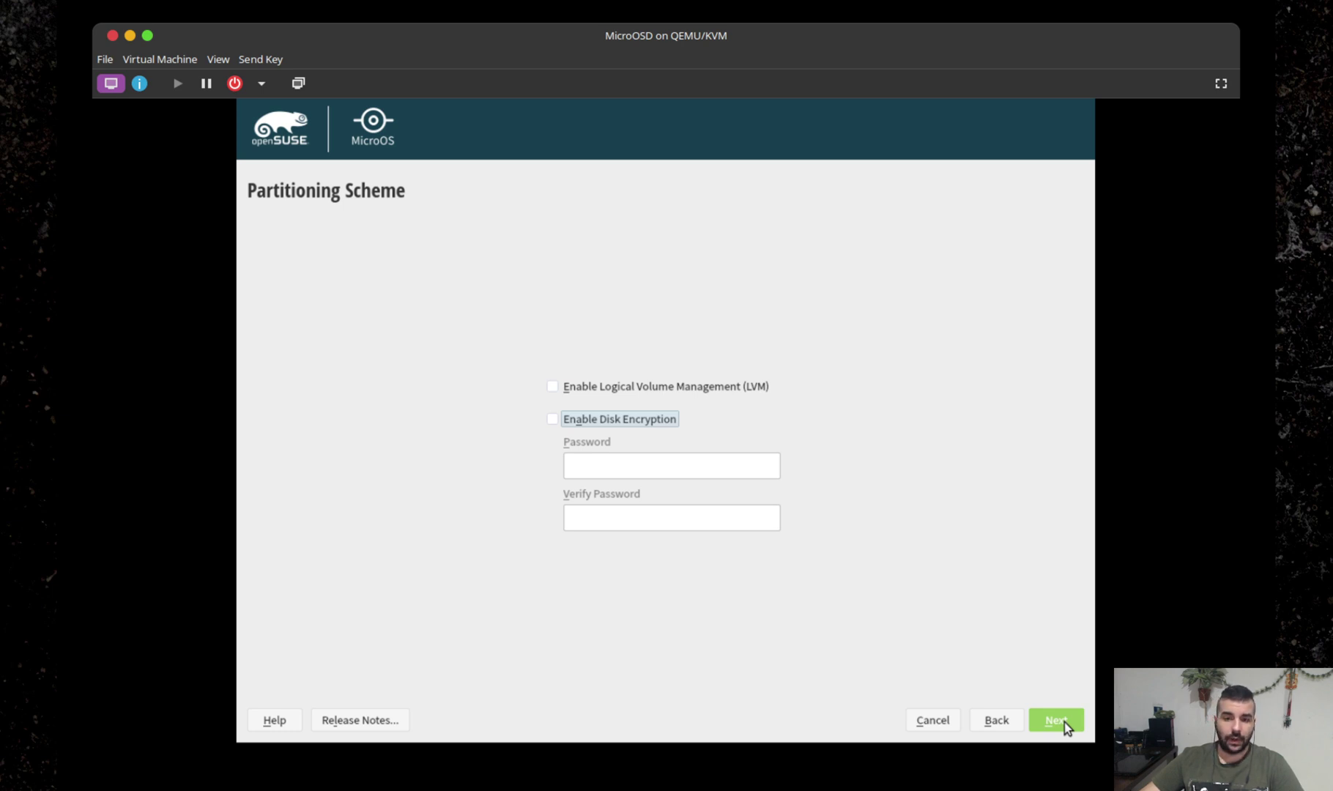
pyautogui.click(1064, 722)
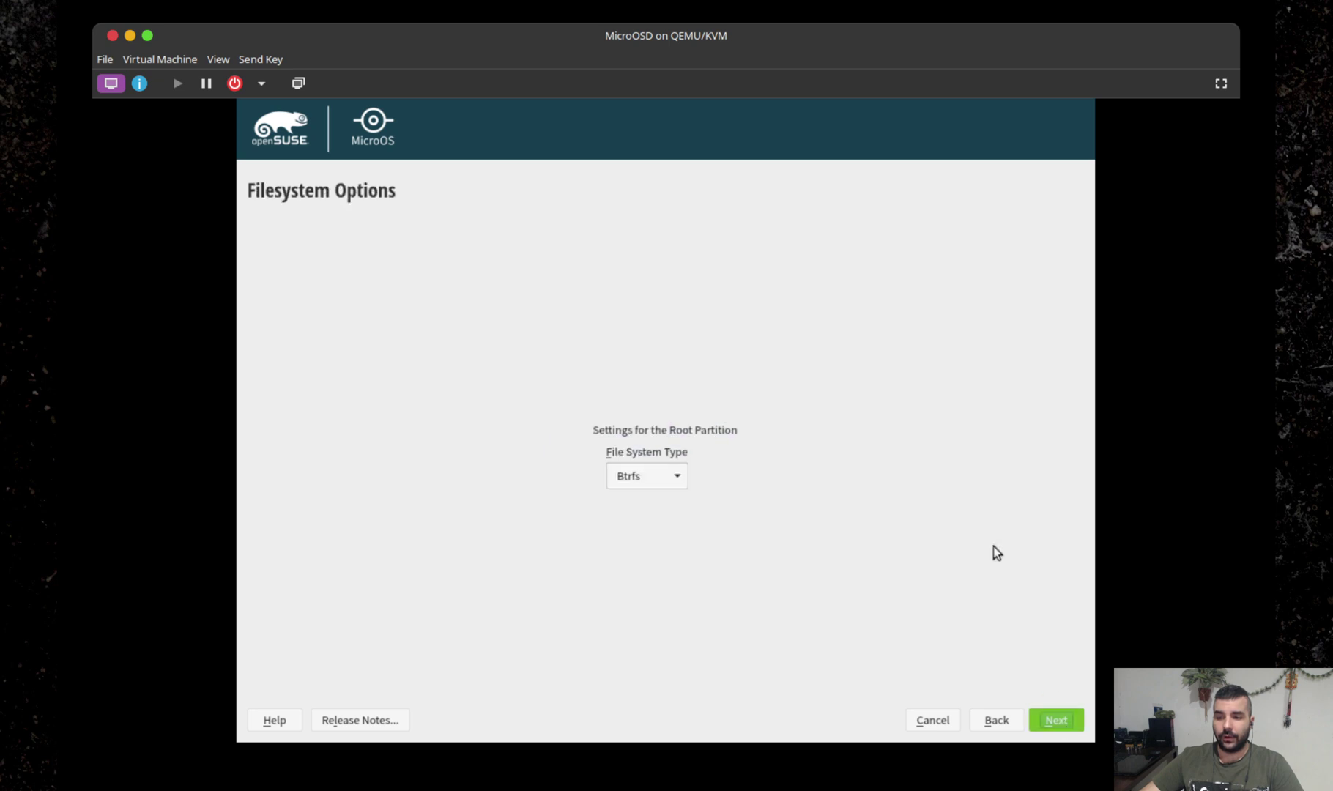
pyautogui.click(1060, 724)
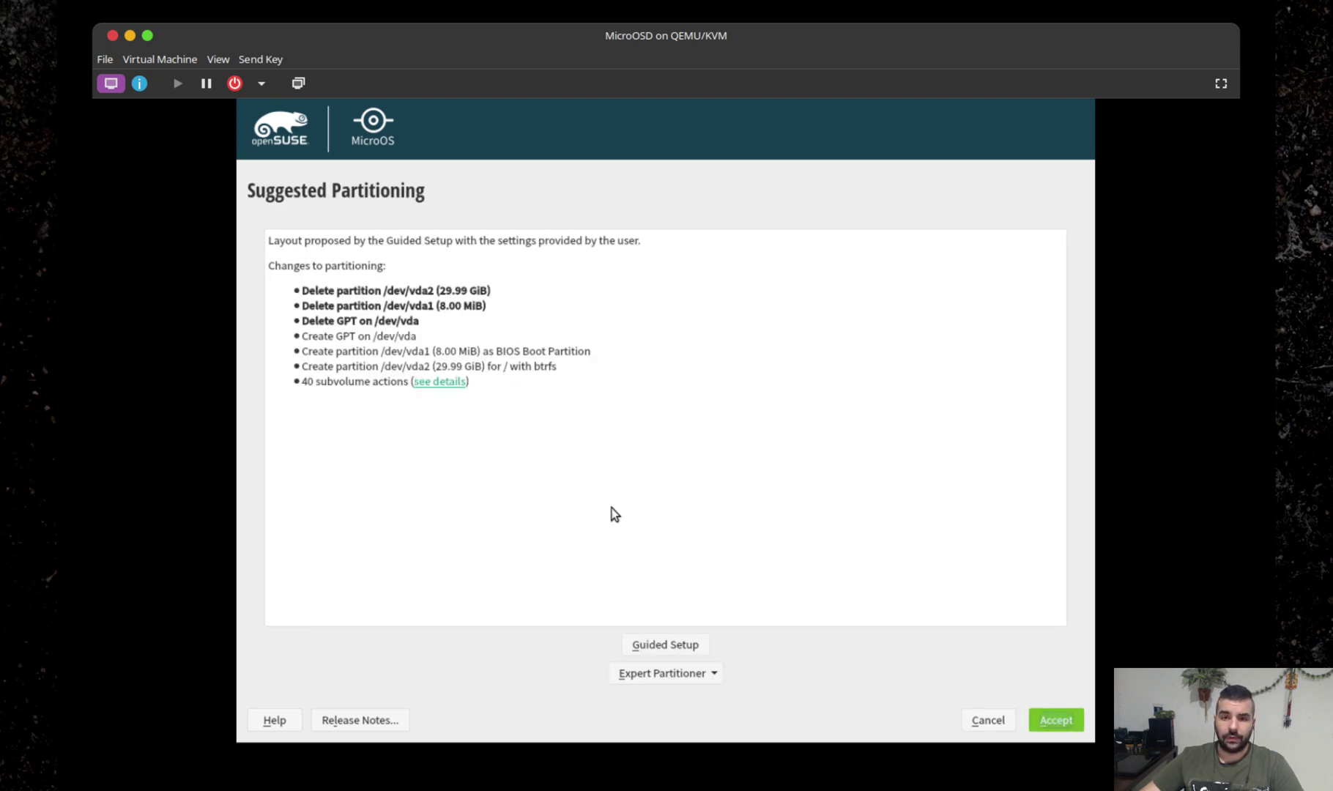
pyautogui.click(1055, 720)
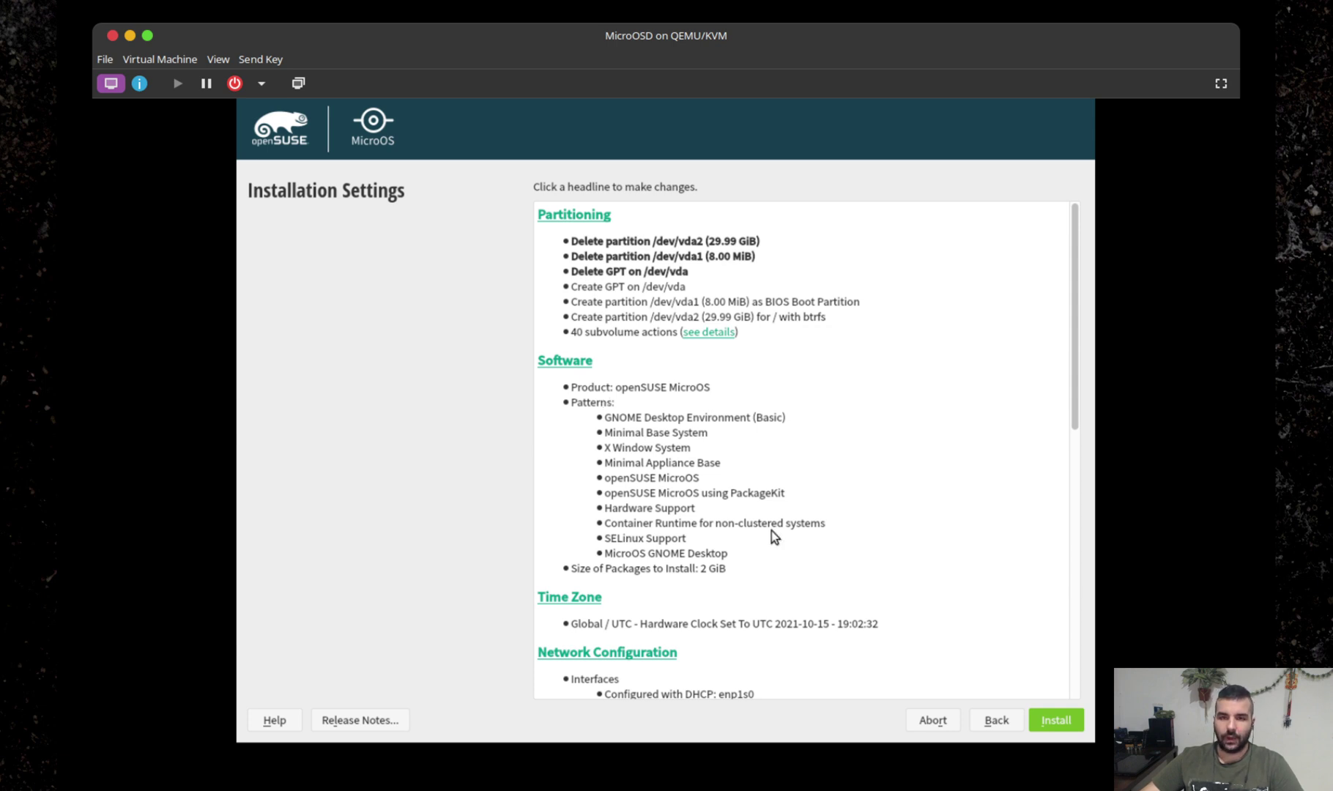
# Pick Jakarta on the time zone map so it becomes Asia / Jakarta, hardware clock on UTC.
pyautogui.scroll(-3, 773, 534)
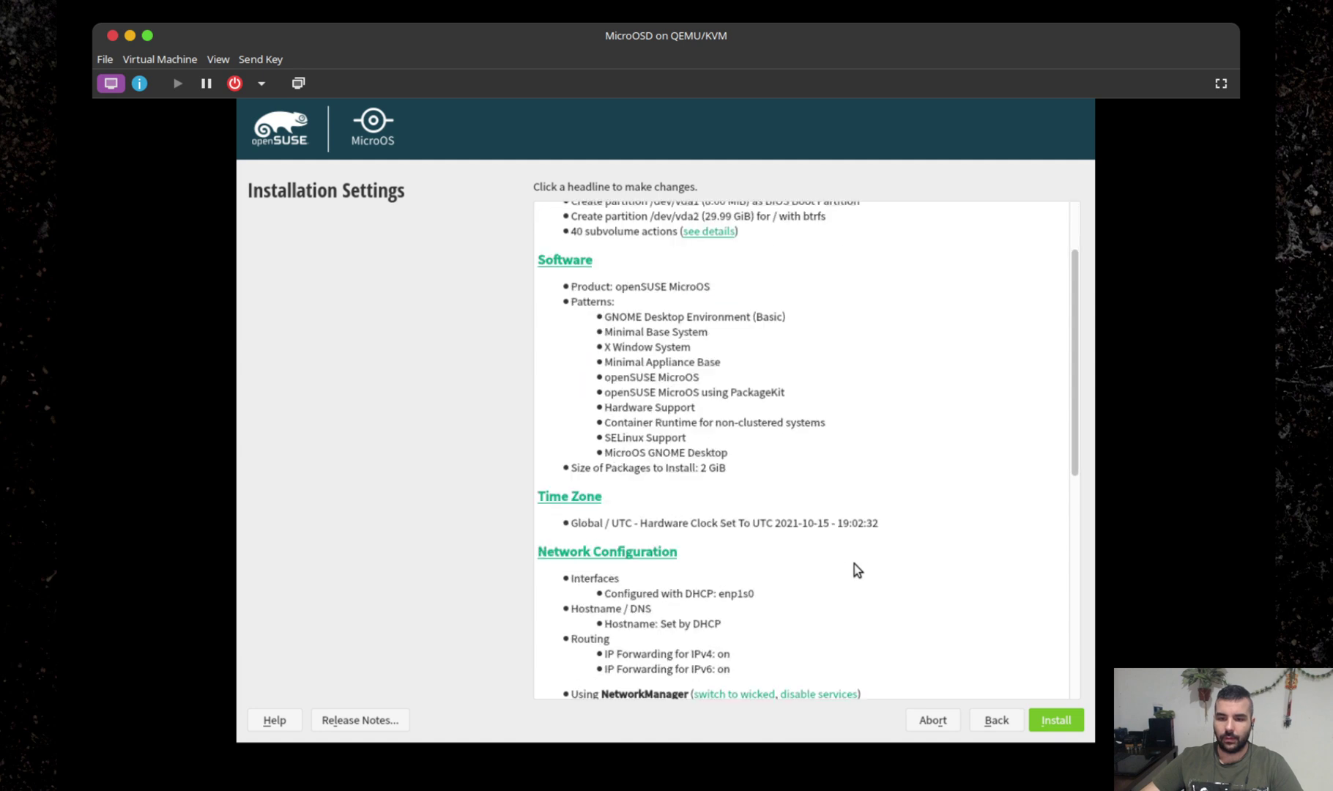
pyautogui.click(593, 487)
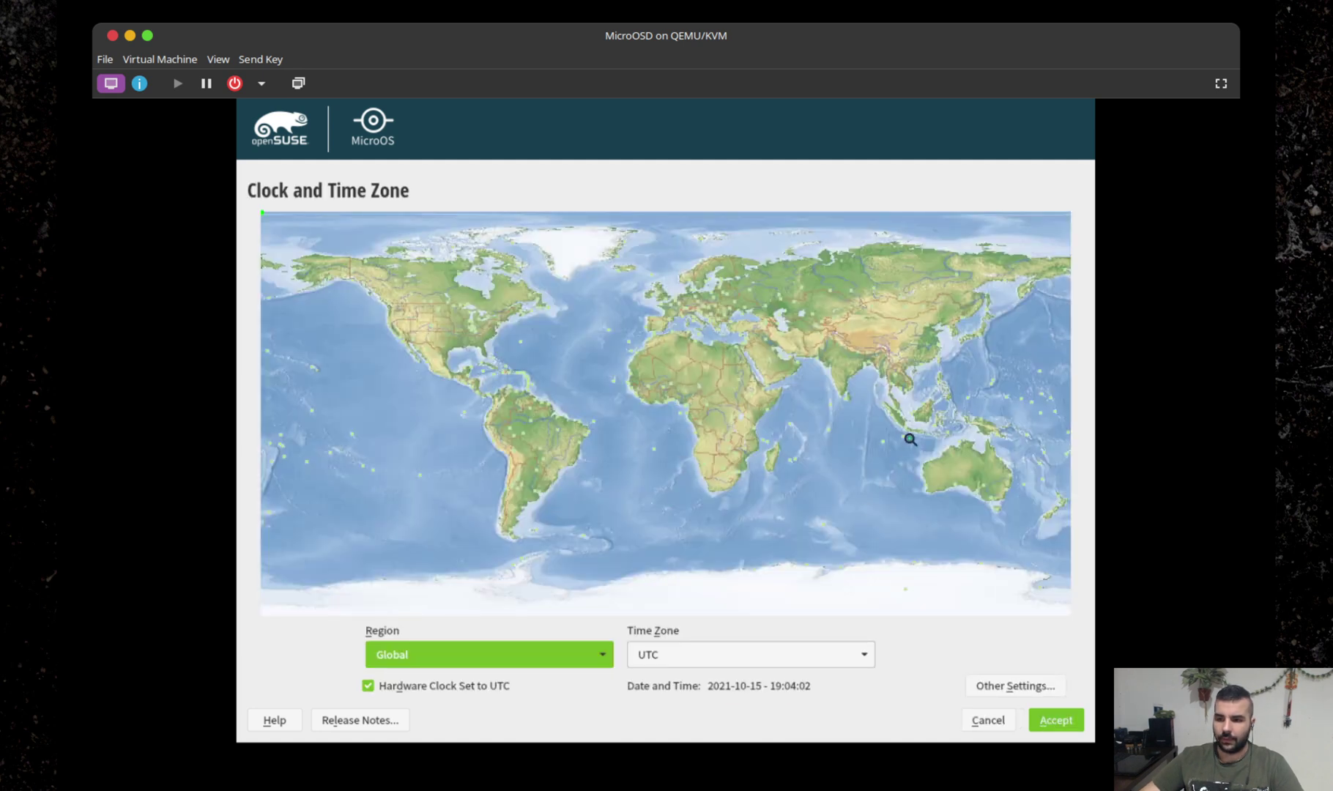
pyautogui.click(911, 439)
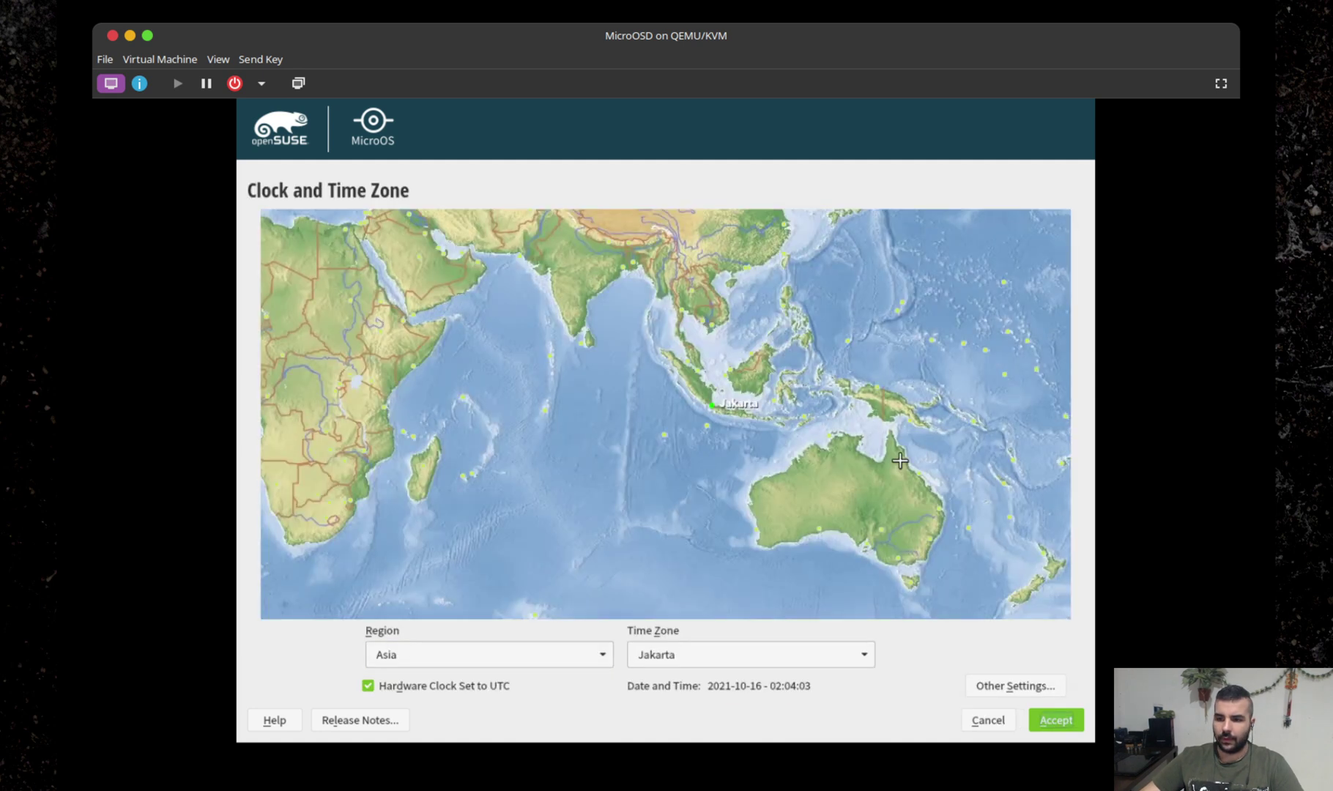
pyautogui.click(1063, 720)
pyautogui.scroll(-5, 832, 581)
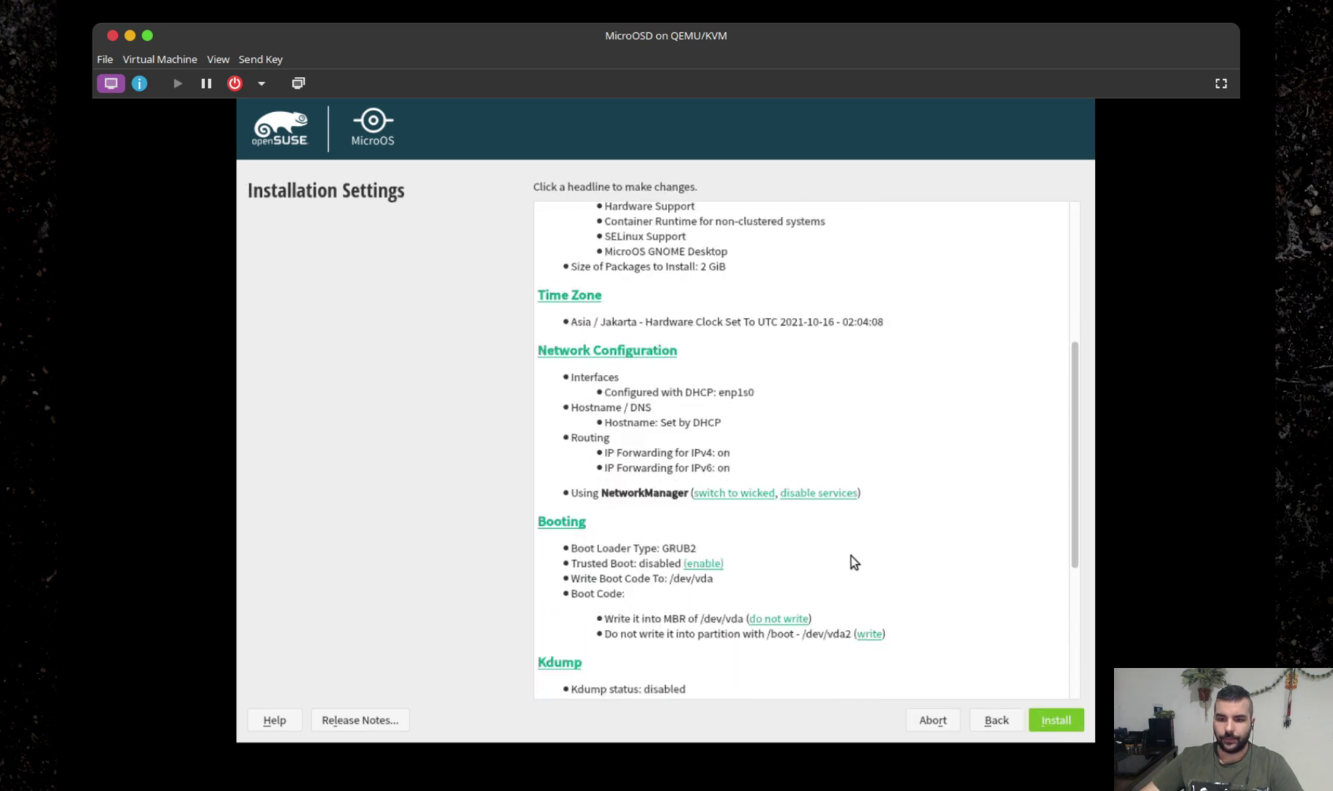
pyautogui.scroll(-1, 852, 563)
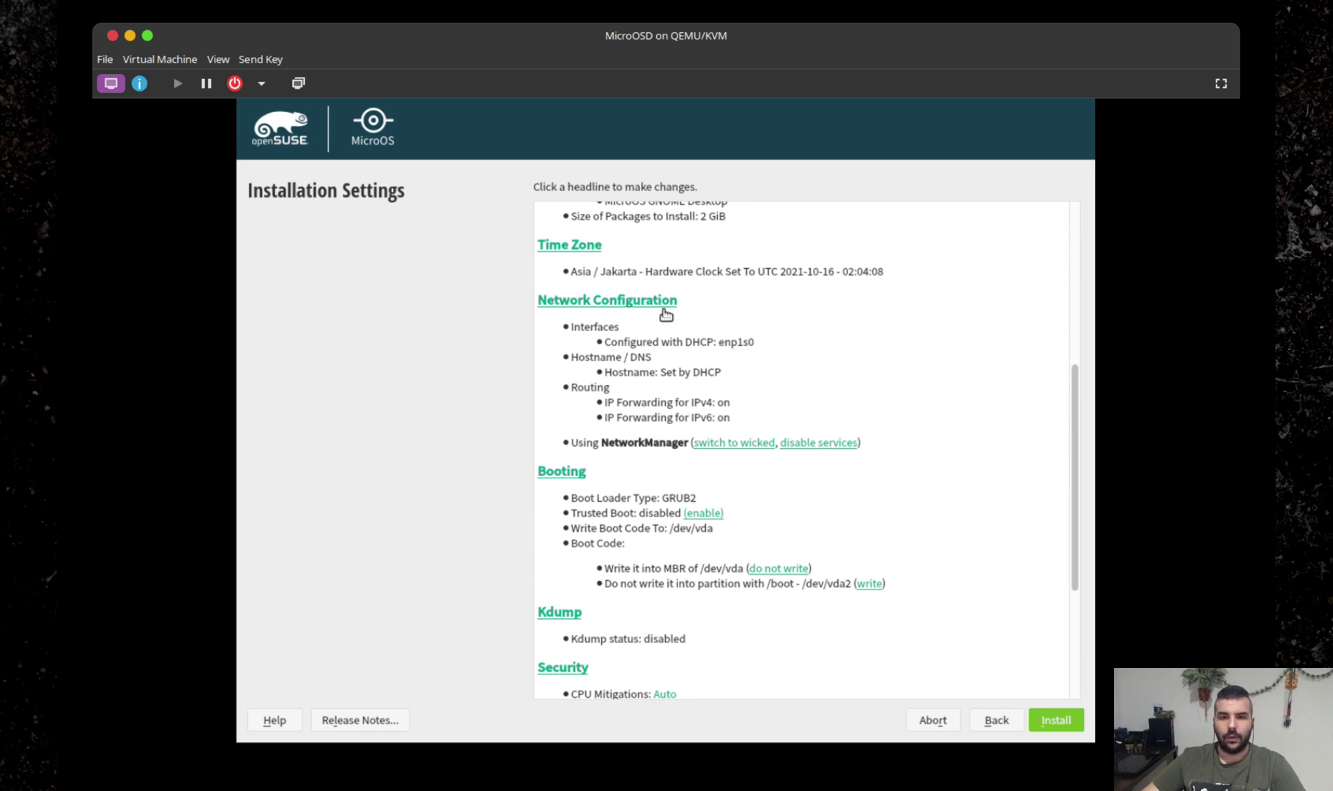
pyautogui.press('super+Tab')
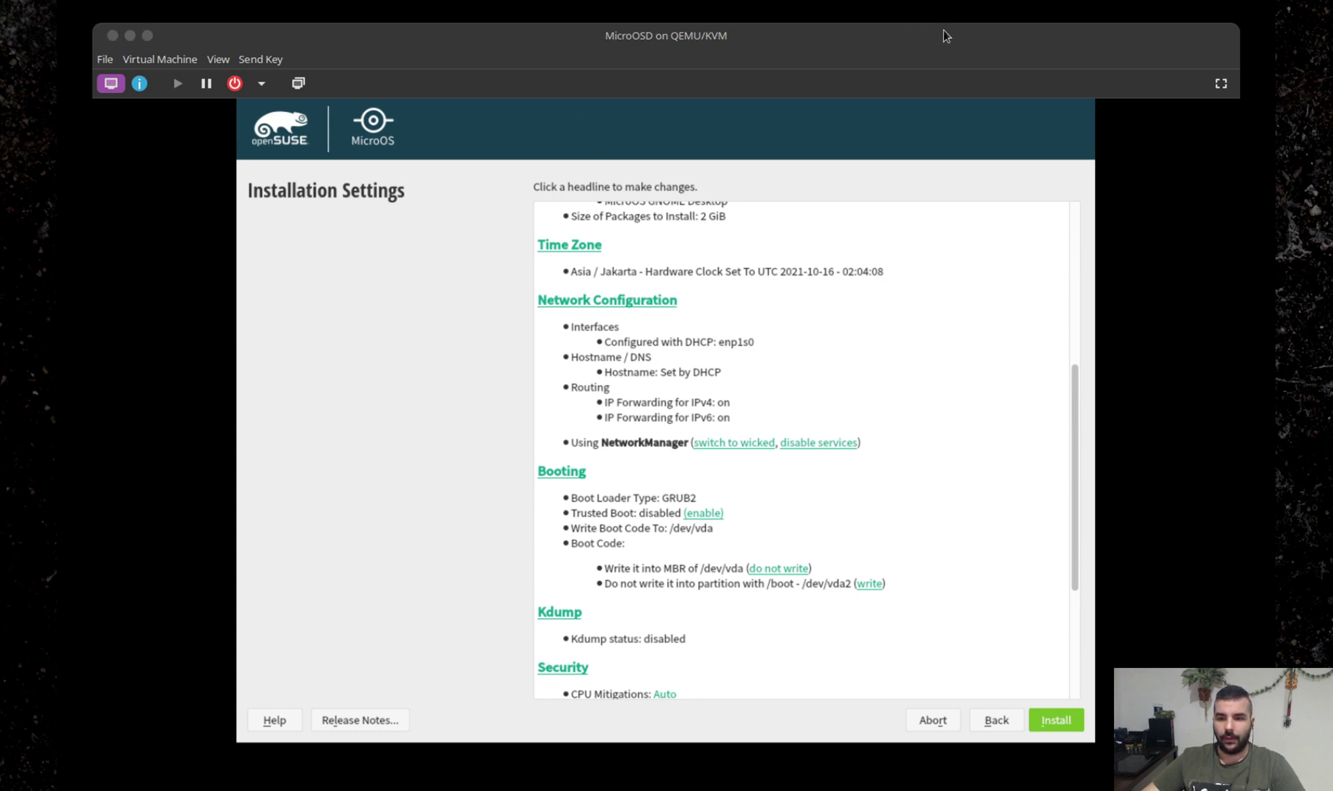
pyautogui.click(936, 40)
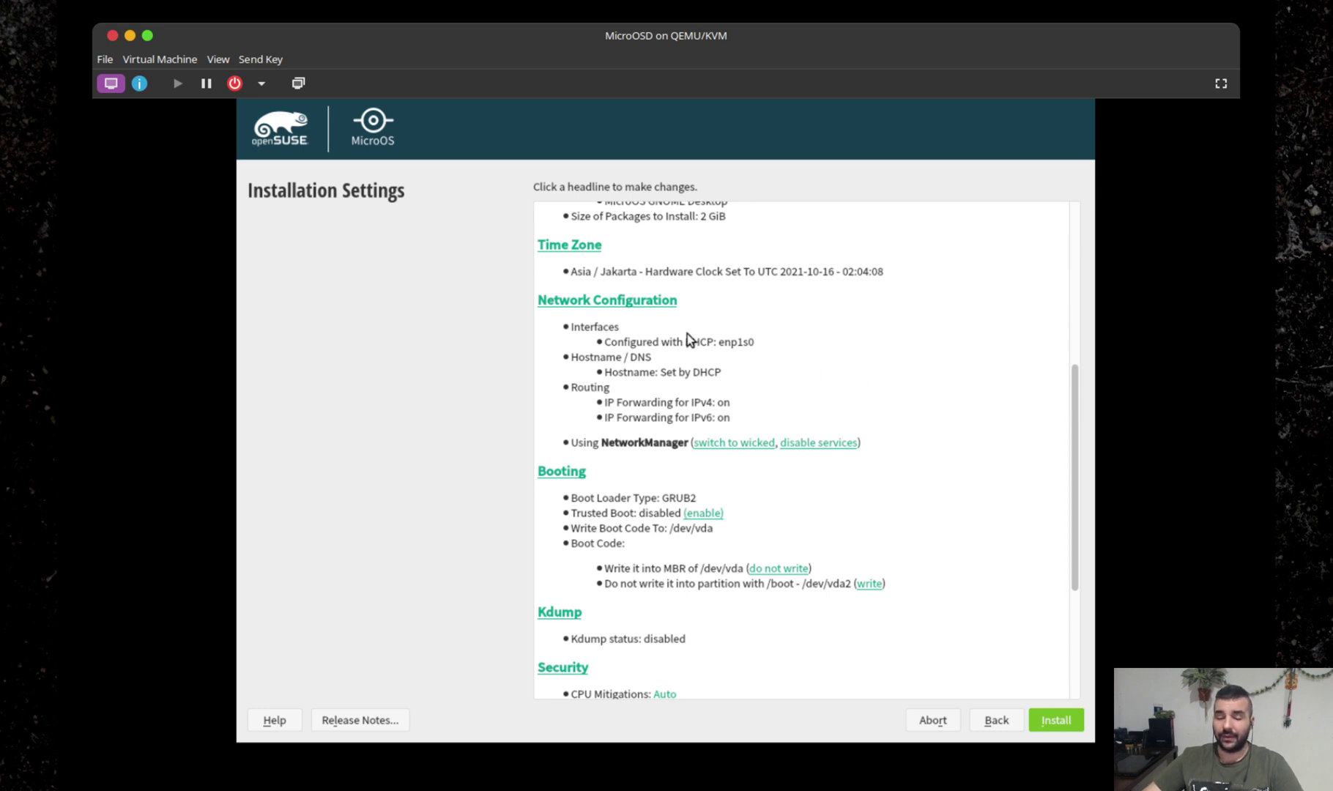
pyautogui.scroll(-1, 931, 382)
pyautogui.scroll(-3, 935, 389)
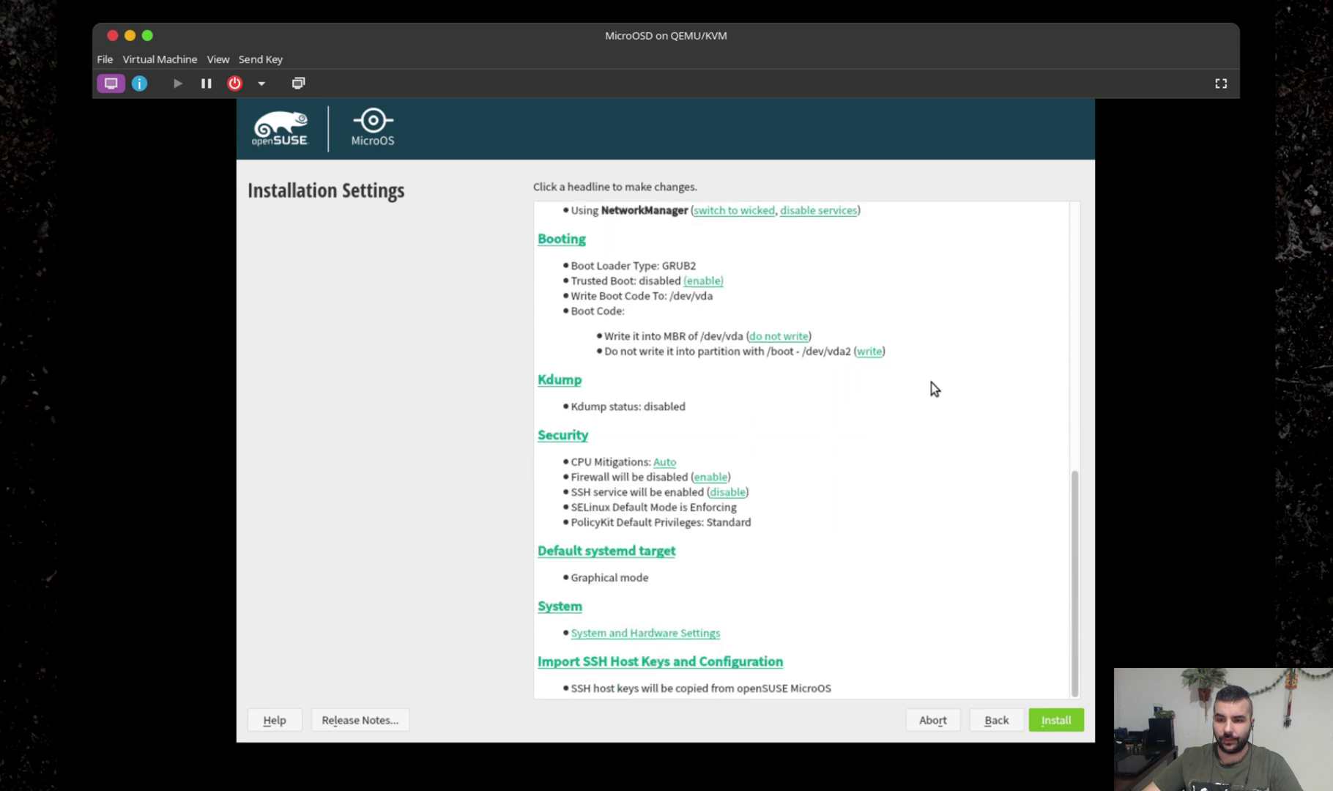
pyautogui.scroll(10, 940, 427)
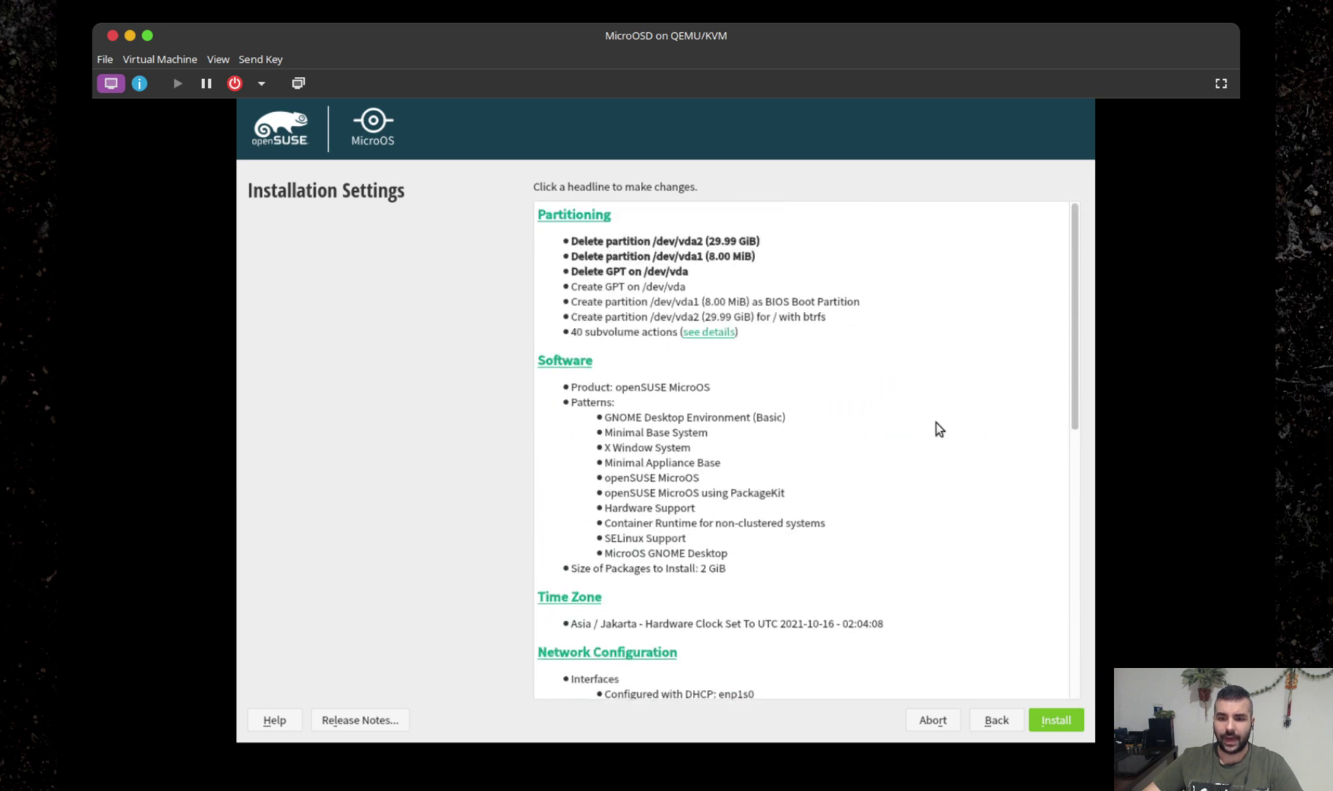
pyautogui.scroll(-3, 939, 430)
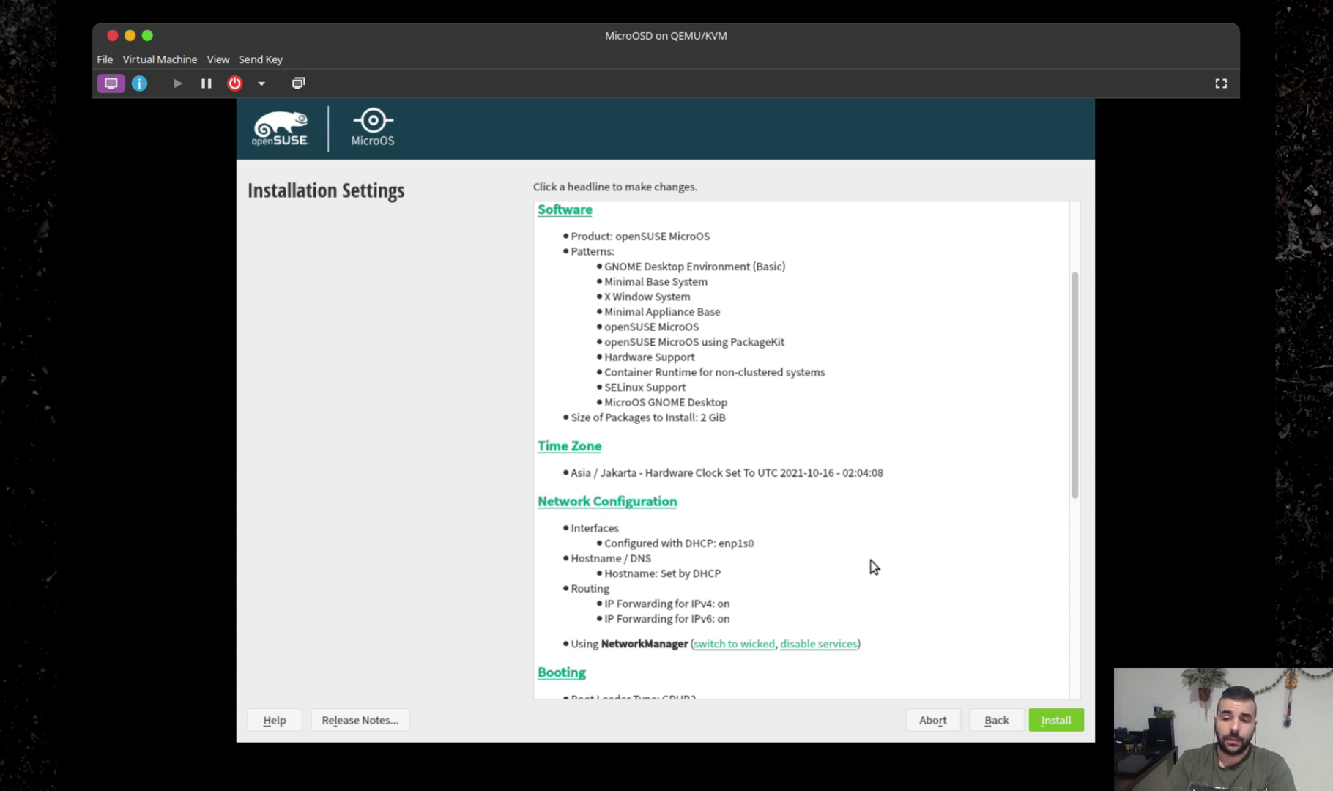
pyautogui.scroll(-1, 864, 542)
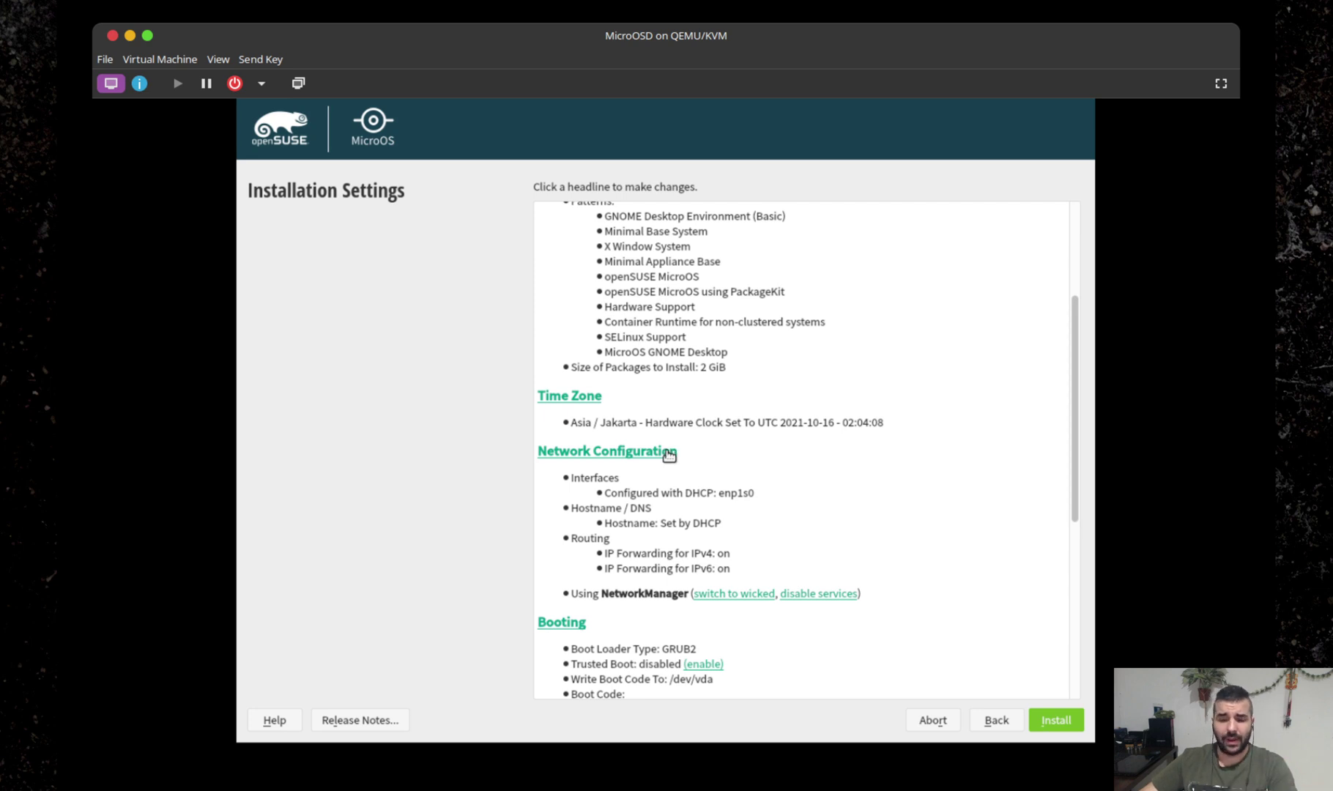
# Check Network Configuration without changes, review the summary, and click Install.
pyautogui.click(640, 453)
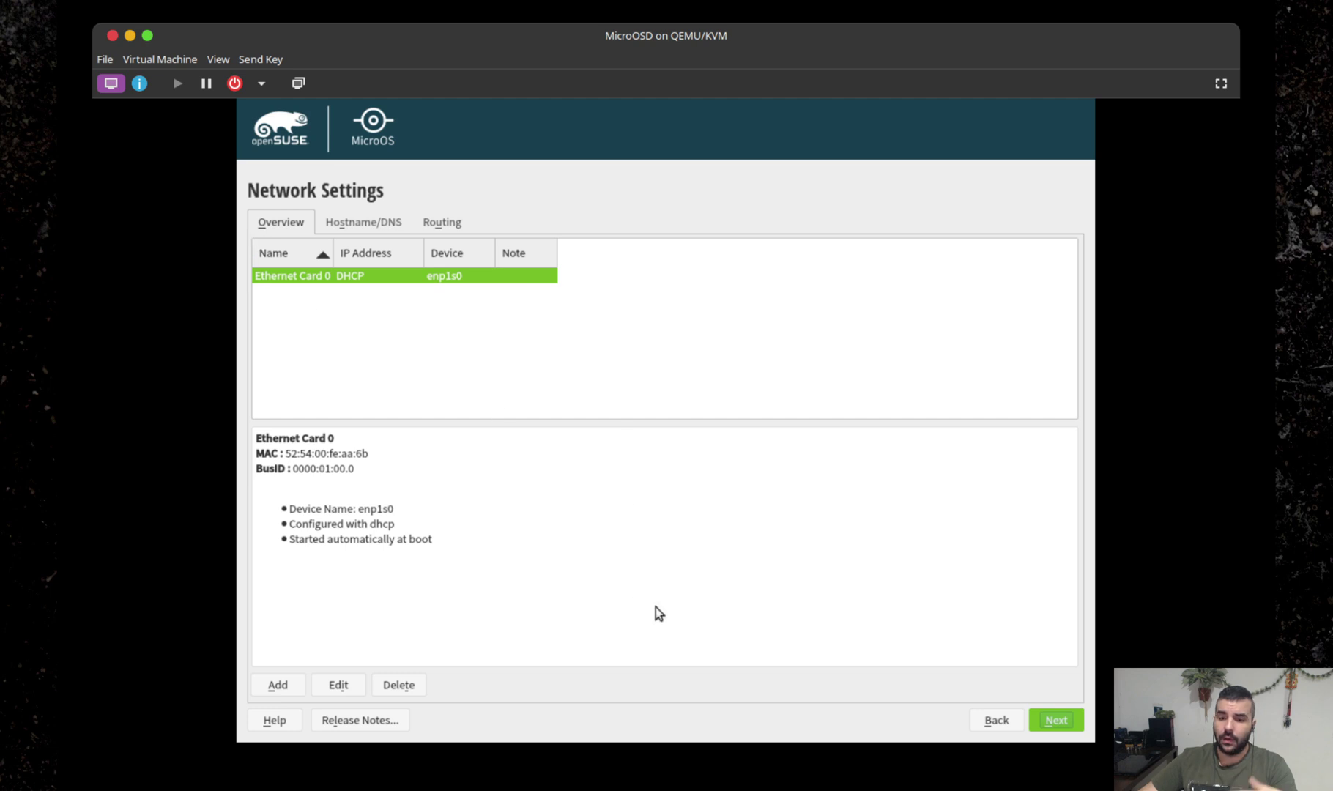
pyautogui.click(995, 719)
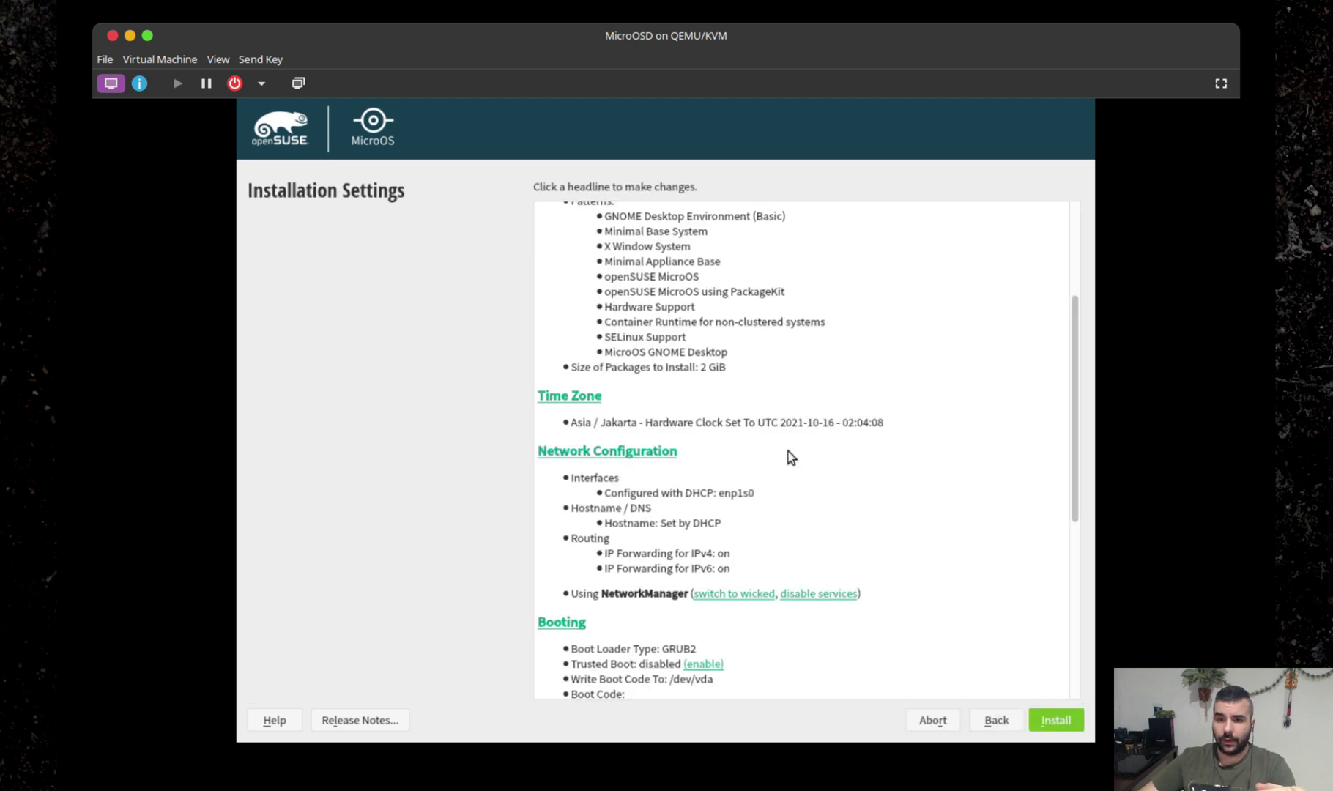
pyautogui.scroll(-1, 926, 564)
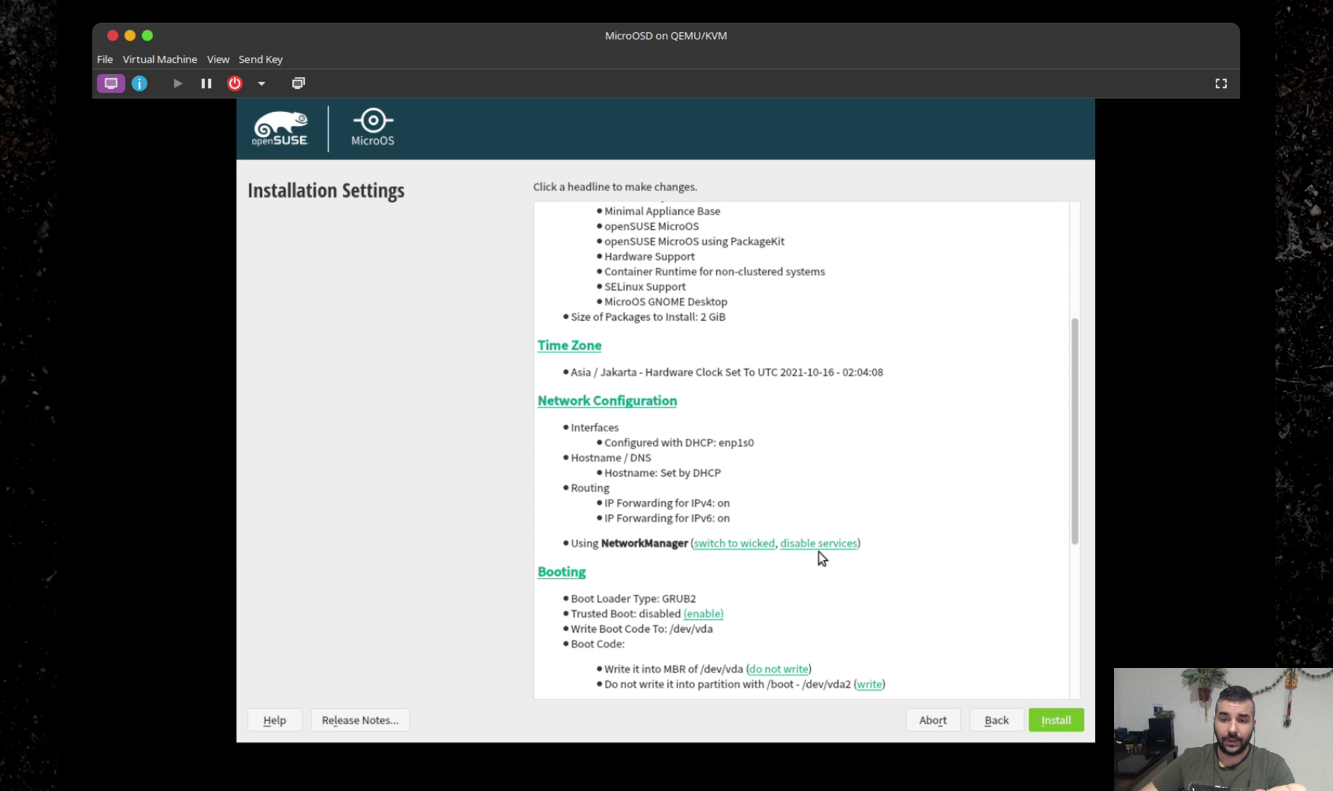
pyautogui.scroll(-5, 868, 535)
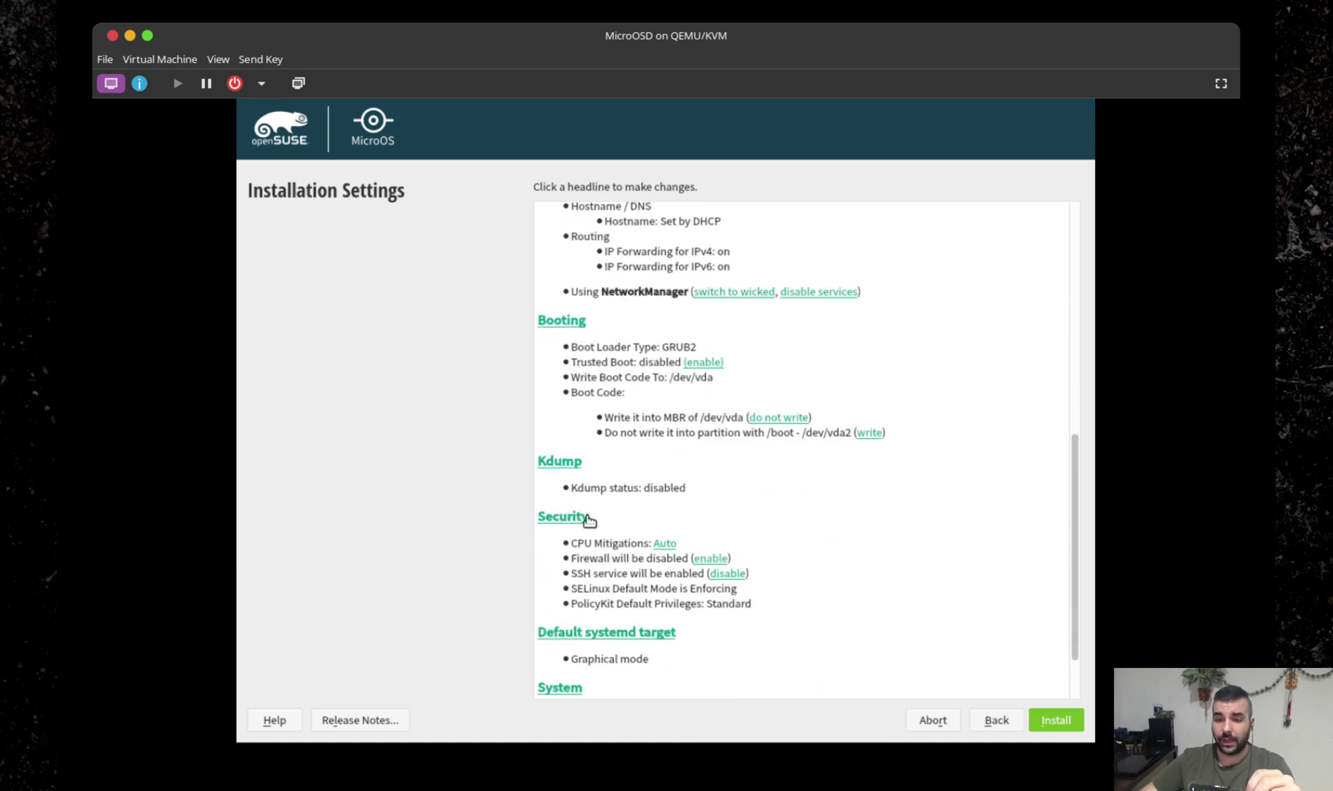
pyautogui.scroll(-2, 850, 619)
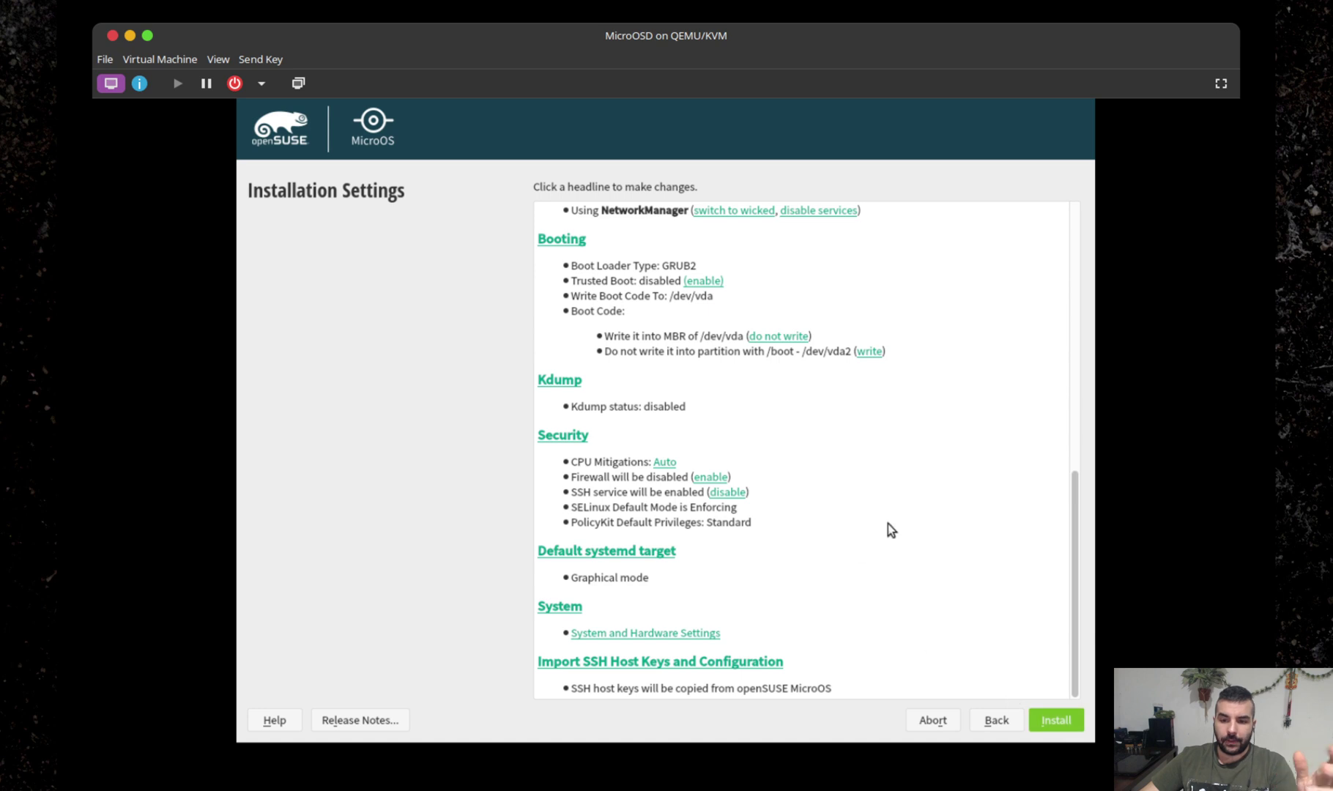
pyautogui.scroll(5, 981, 572)
pyautogui.scroll(-5, 980, 572)
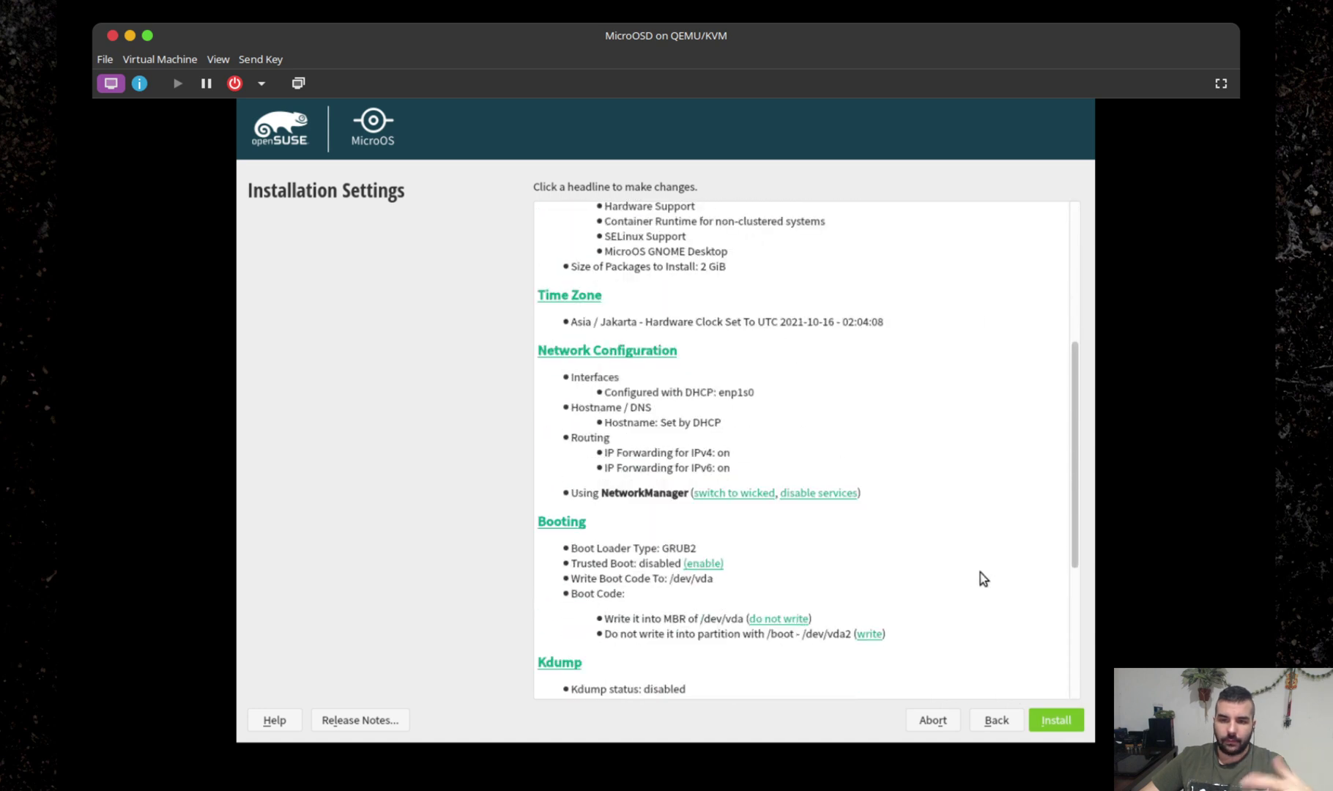
pyautogui.click(1058, 721)
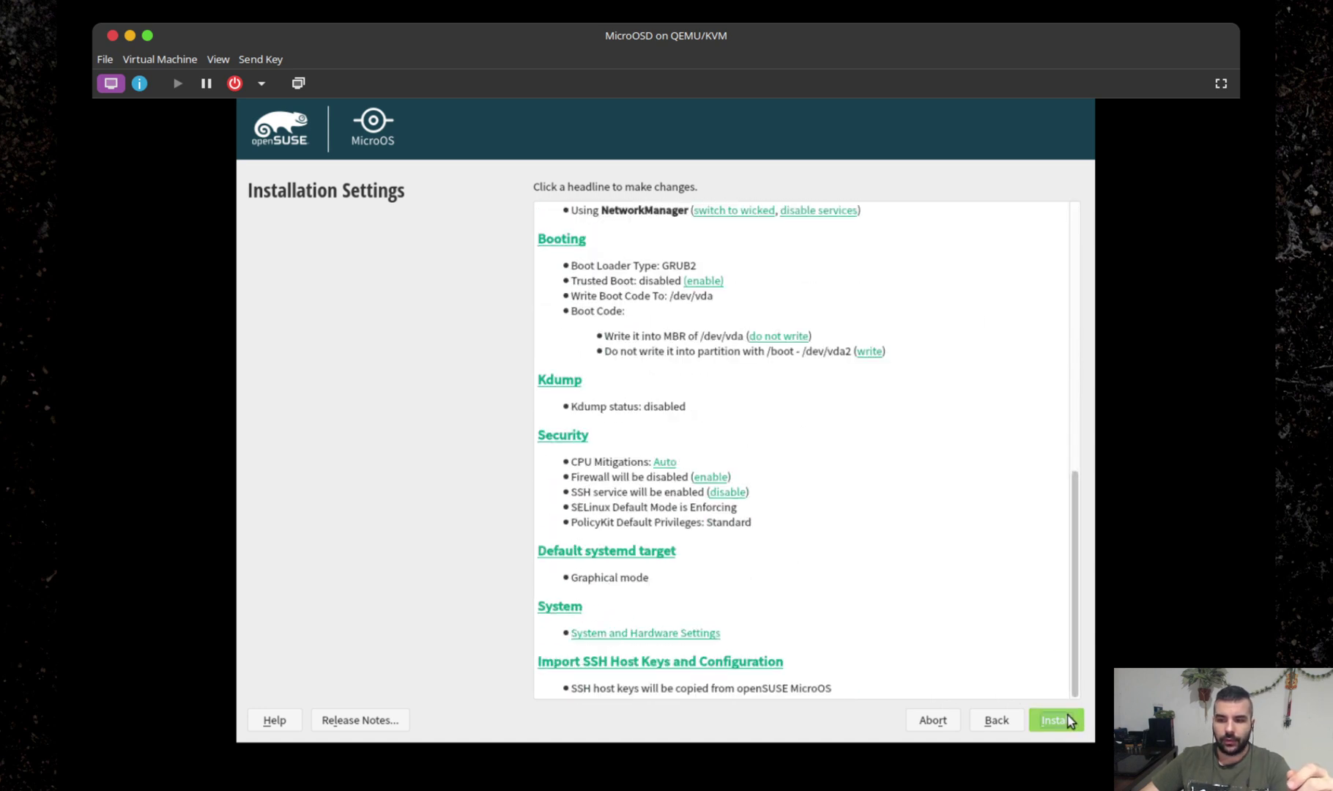
# Confirm Install in the Confirm Installation dialog and let it run until reboot.
pyautogui.click(636, 580)
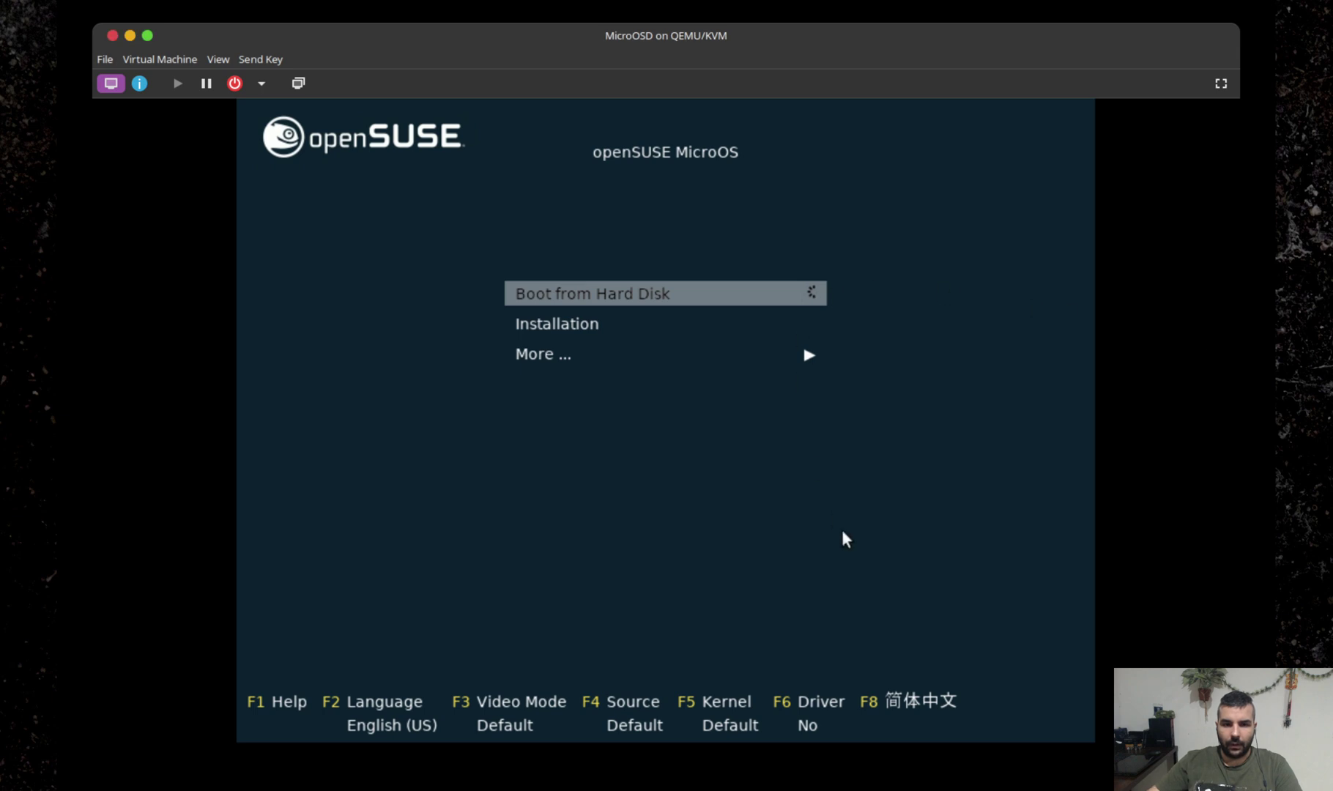
# Choose Boot from Hard Disk in the openSUSE boot menu.
pyautogui.press('Down')
pyautogui.press('Up')
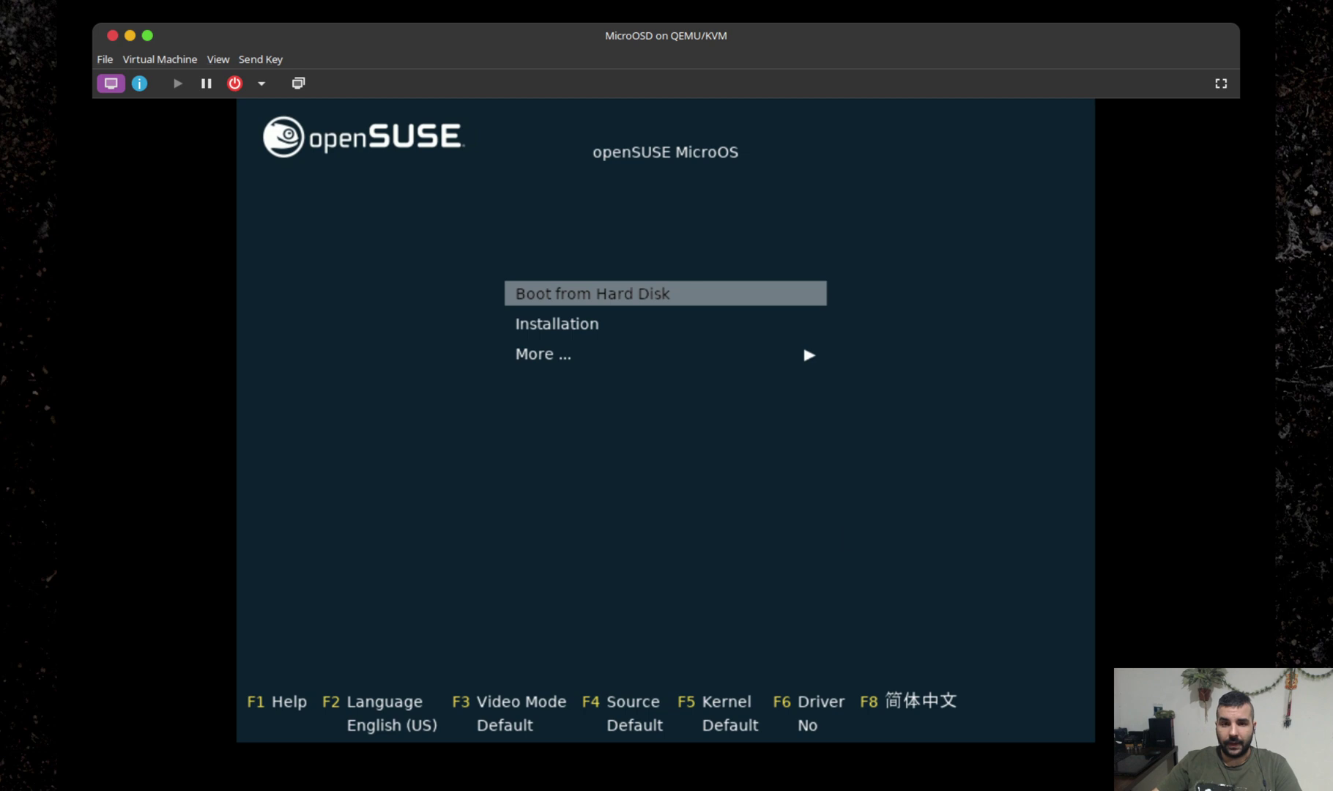
pyautogui.click(830, 505)
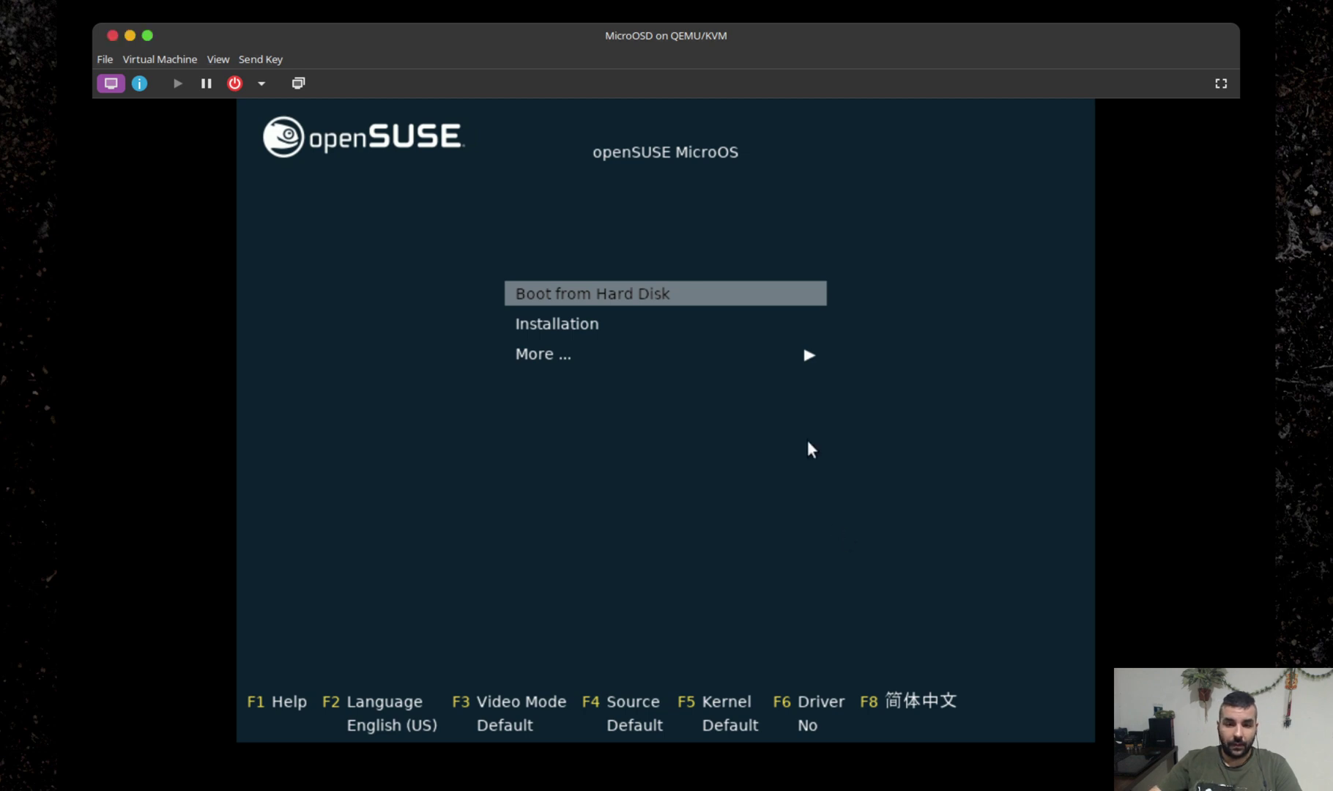
pyautogui.press('Down')
pyautogui.press('Return')
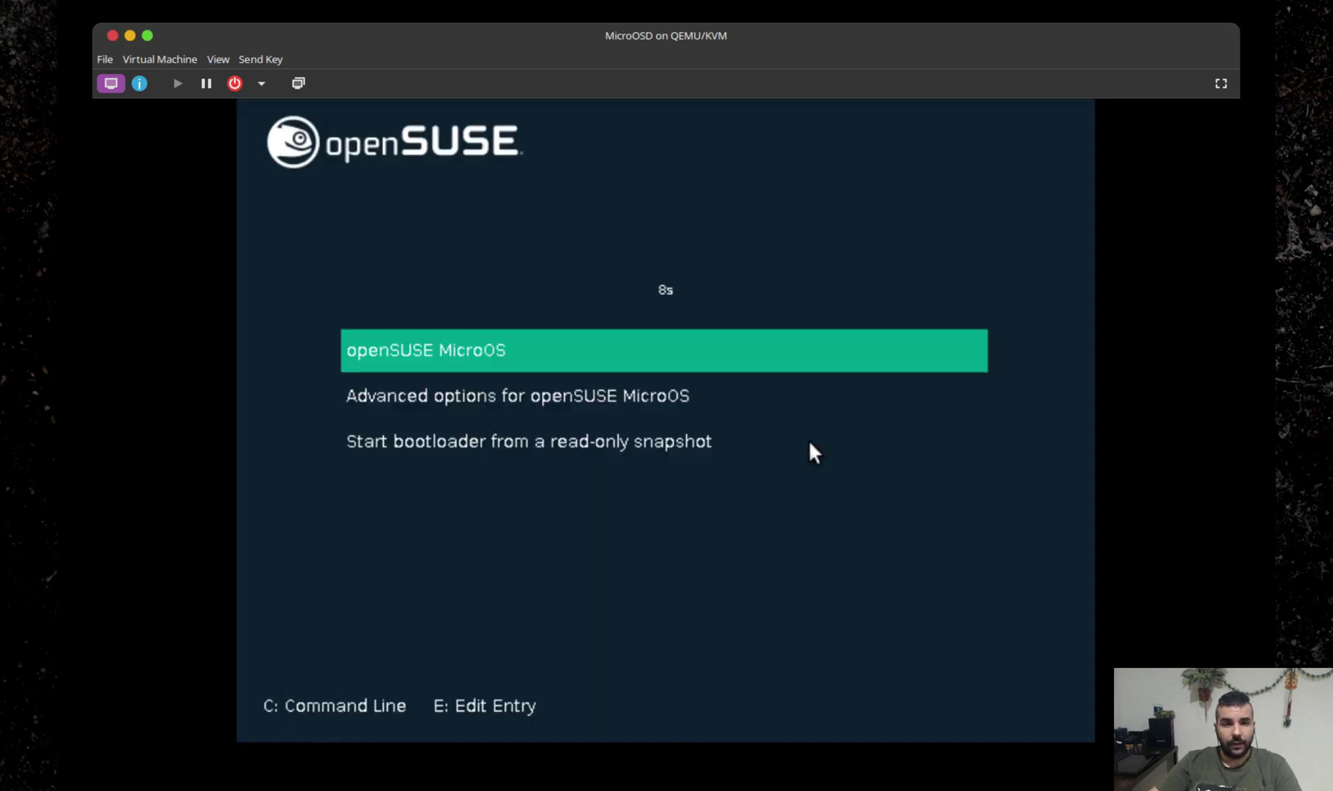
# Open the read-only snapshots entry in GRUB and select the after installation snapshot.
pyautogui.press('Down')
pyautogui.press('Up')
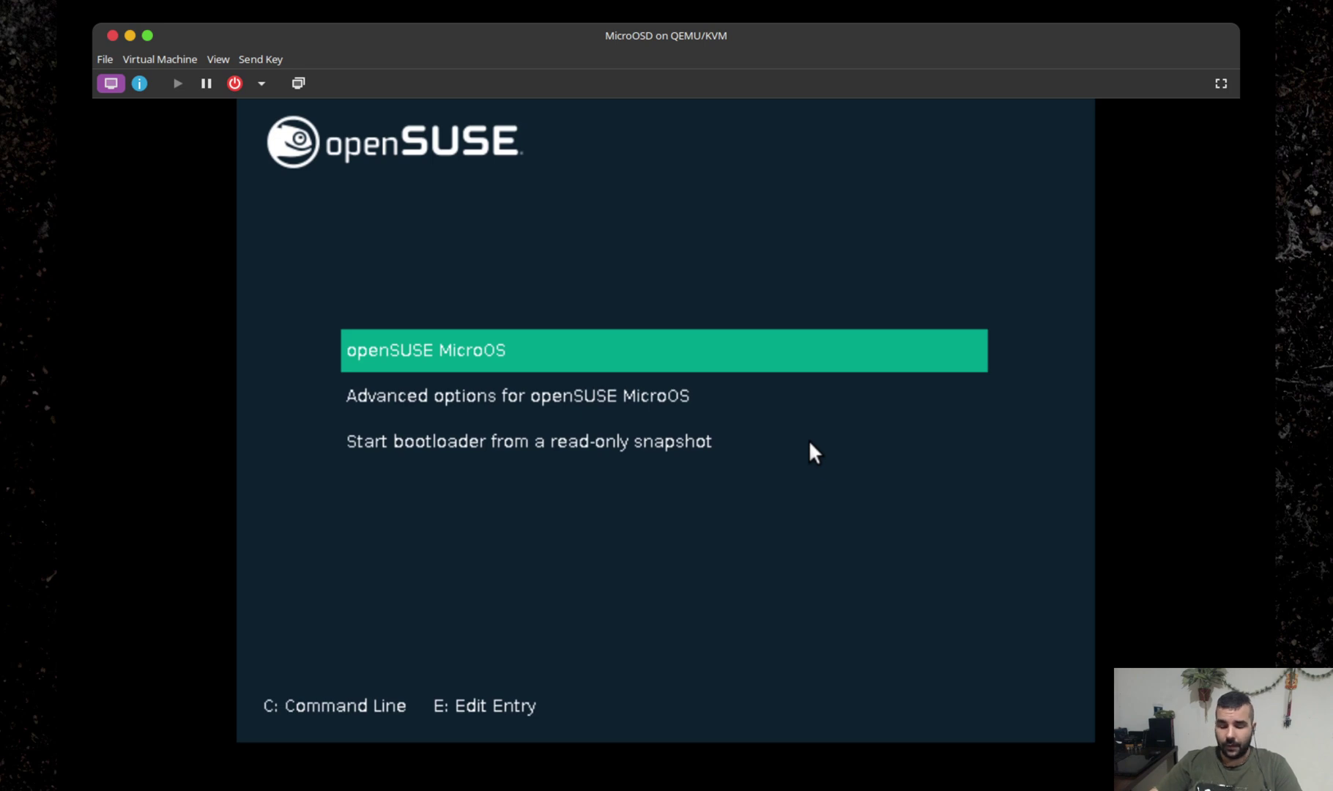
pyautogui.press('Down')
pyautogui.press('Down')
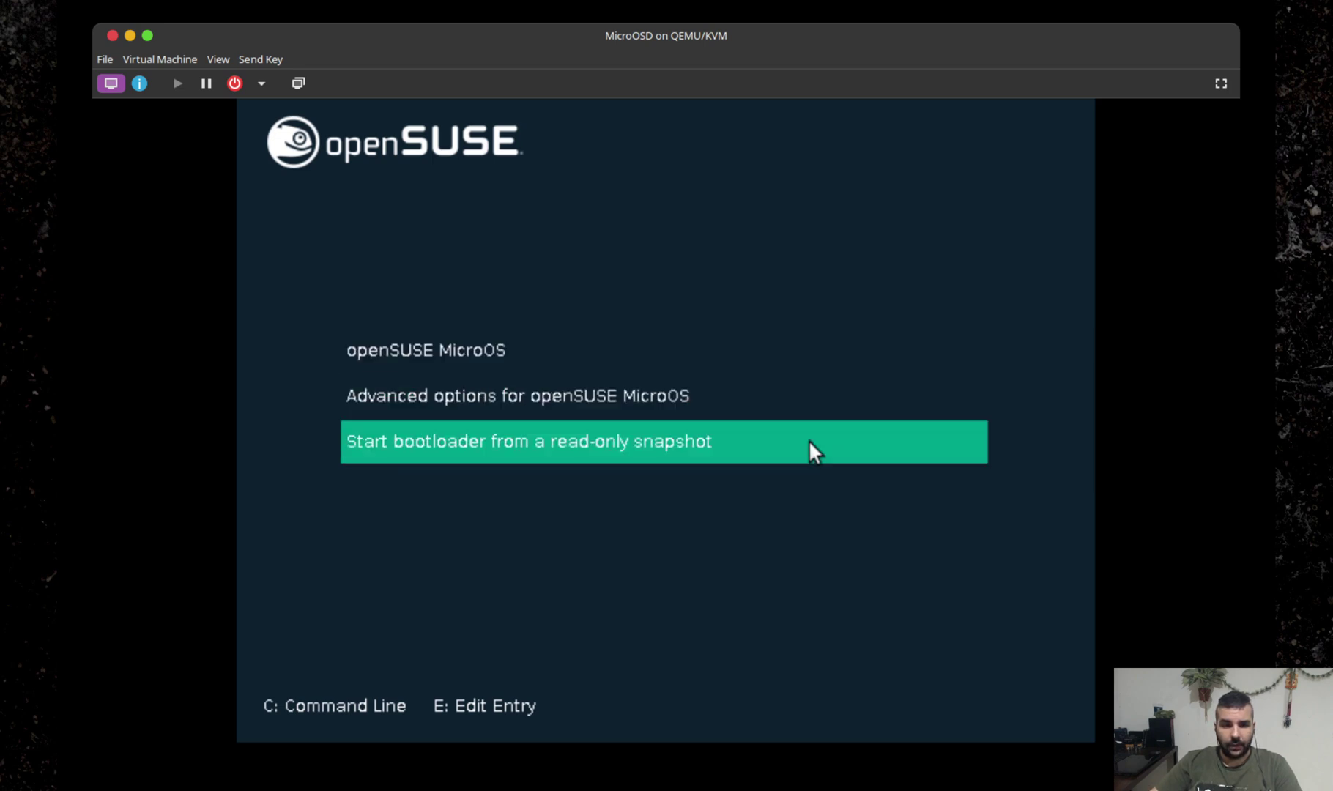
pyautogui.press('Up')
pyautogui.press('Up')
pyautogui.press('Down')
pyautogui.press('Down')
pyautogui.press('Up')
pyautogui.press('Up')
pyautogui.press('Down')
pyautogui.press('Down')
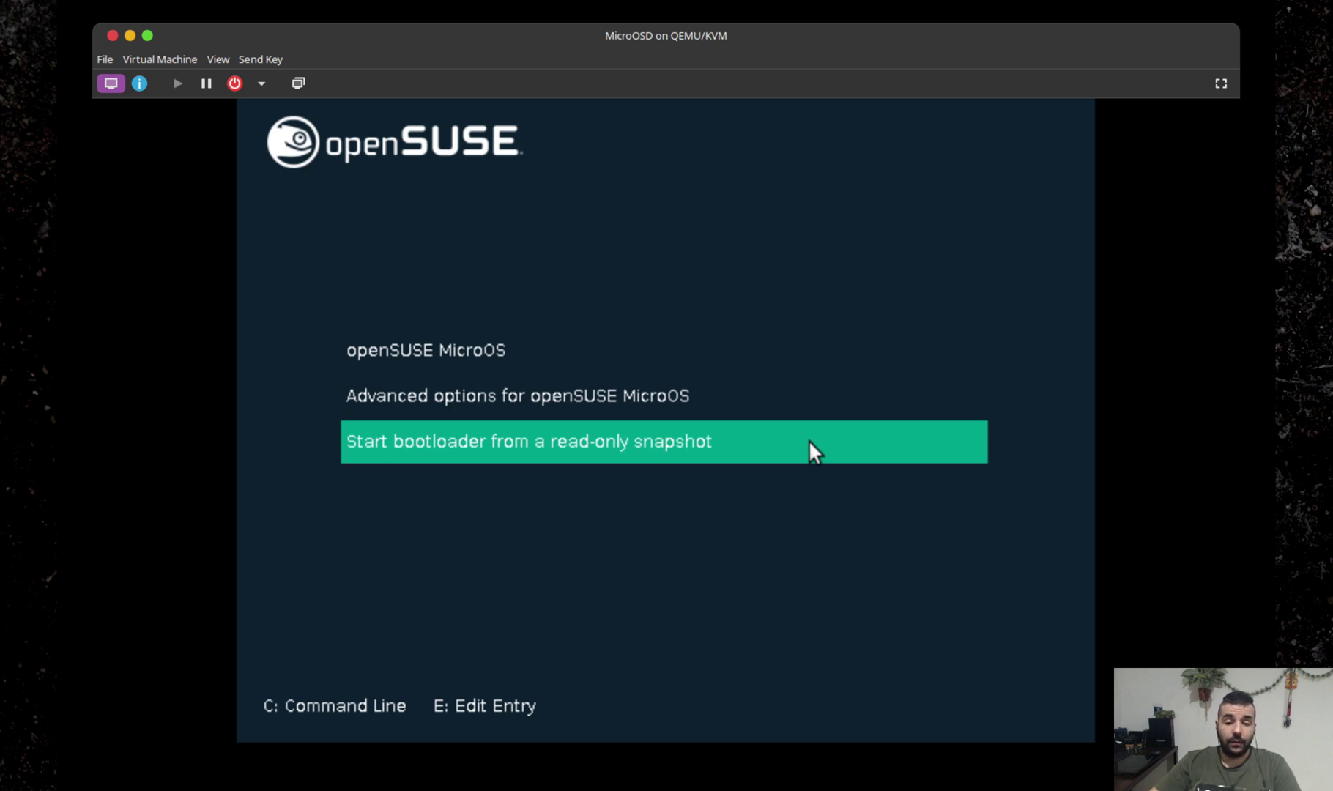
pyautogui.press('Return')
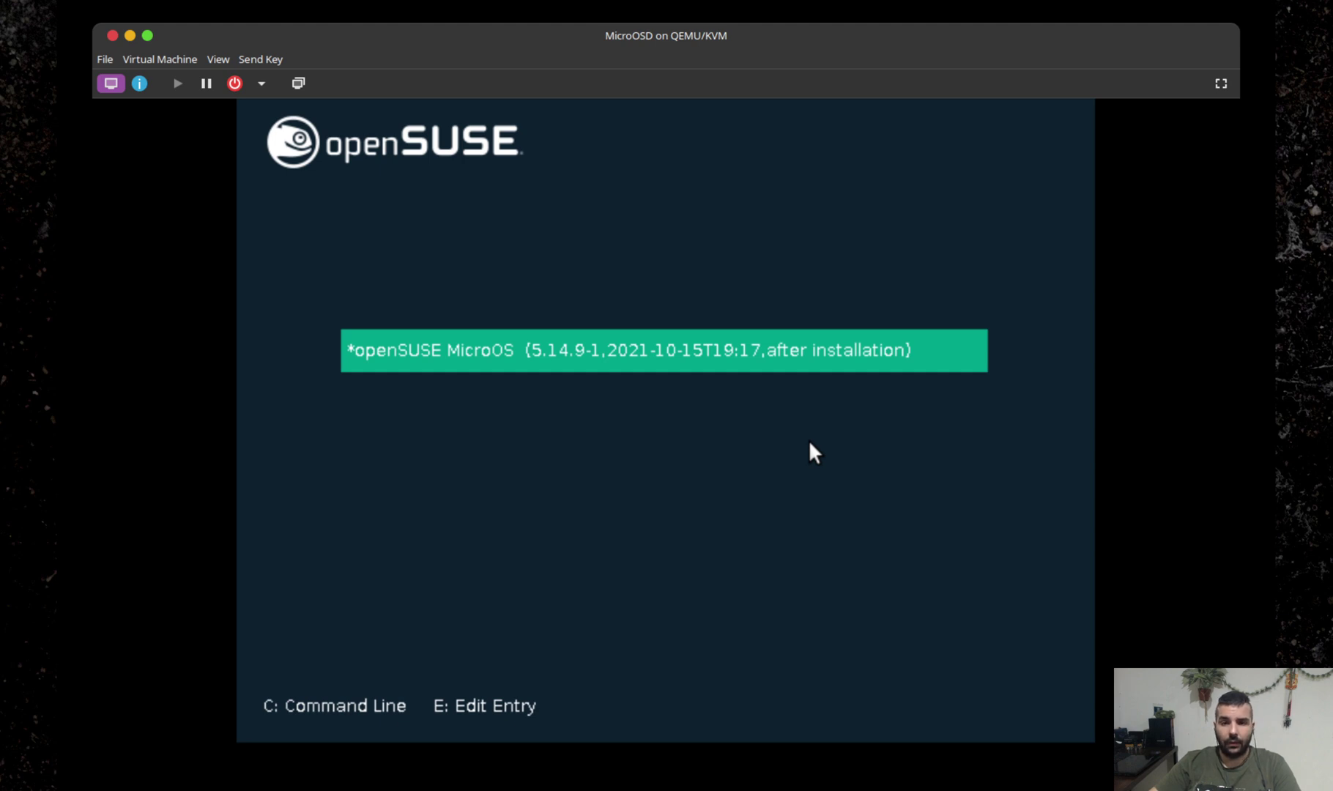
pyautogui.press('Return')
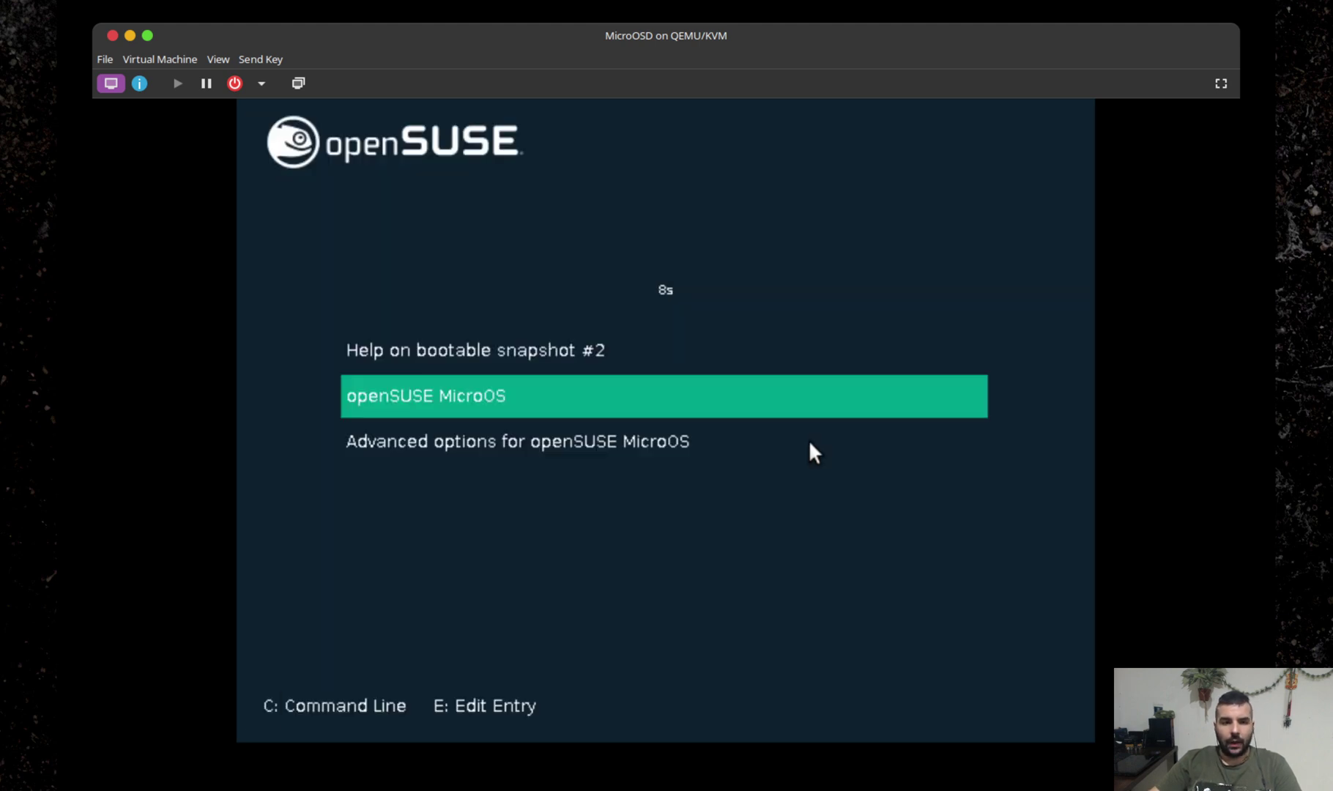
# Dismiss the bootable snapshot notice and boot the installed openSUSE MicroOS entry.
pyautogui.press('Down')
pyautogui.press('Return')
pyautogui.press('Return')
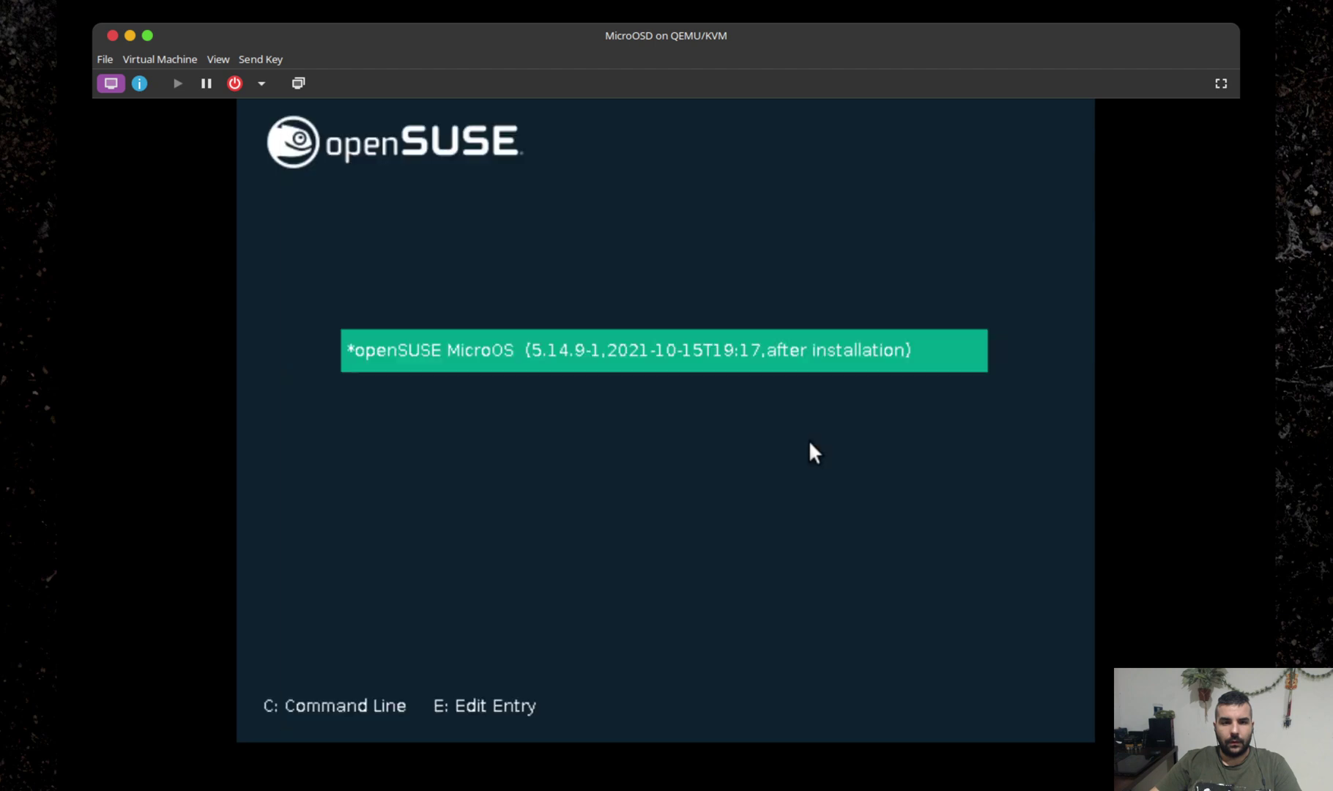
pyautogui.press('Escape')
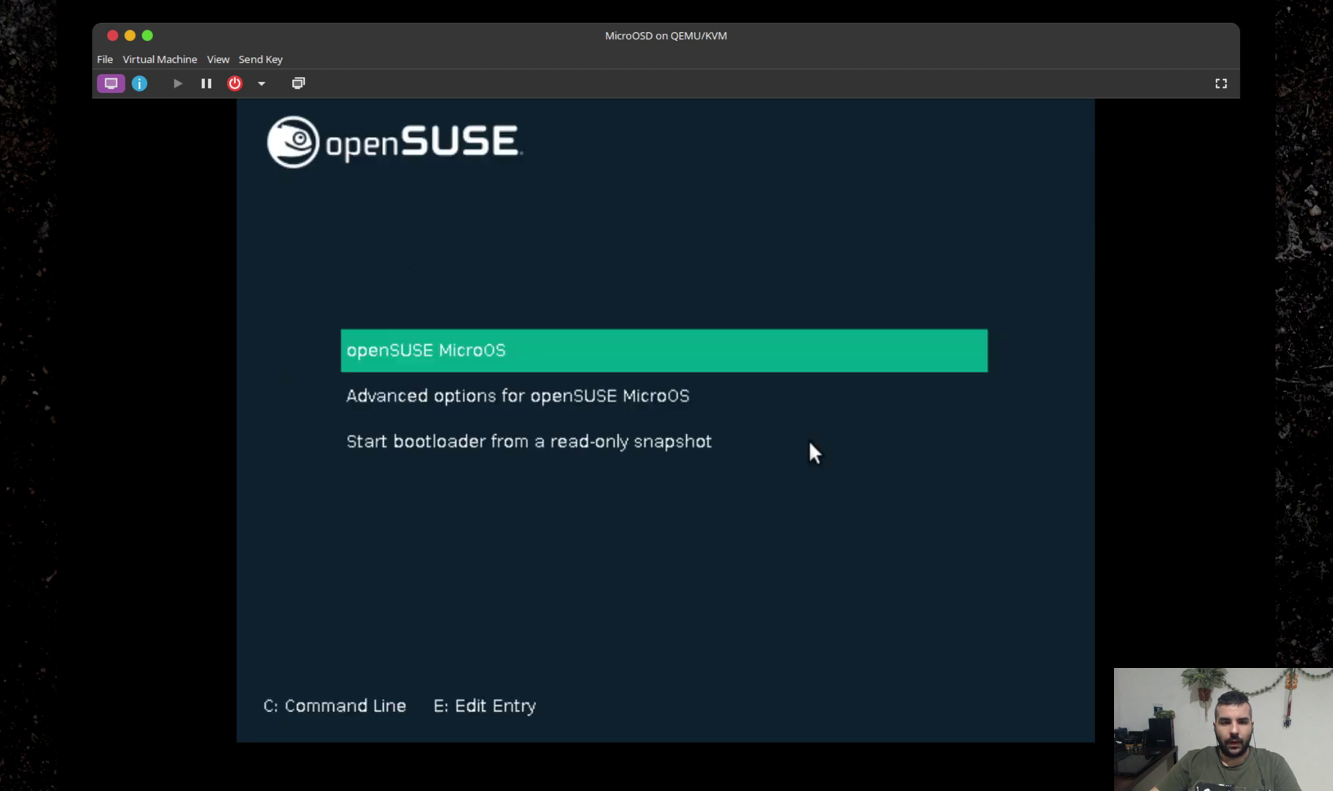
pyautogui.press('Return')
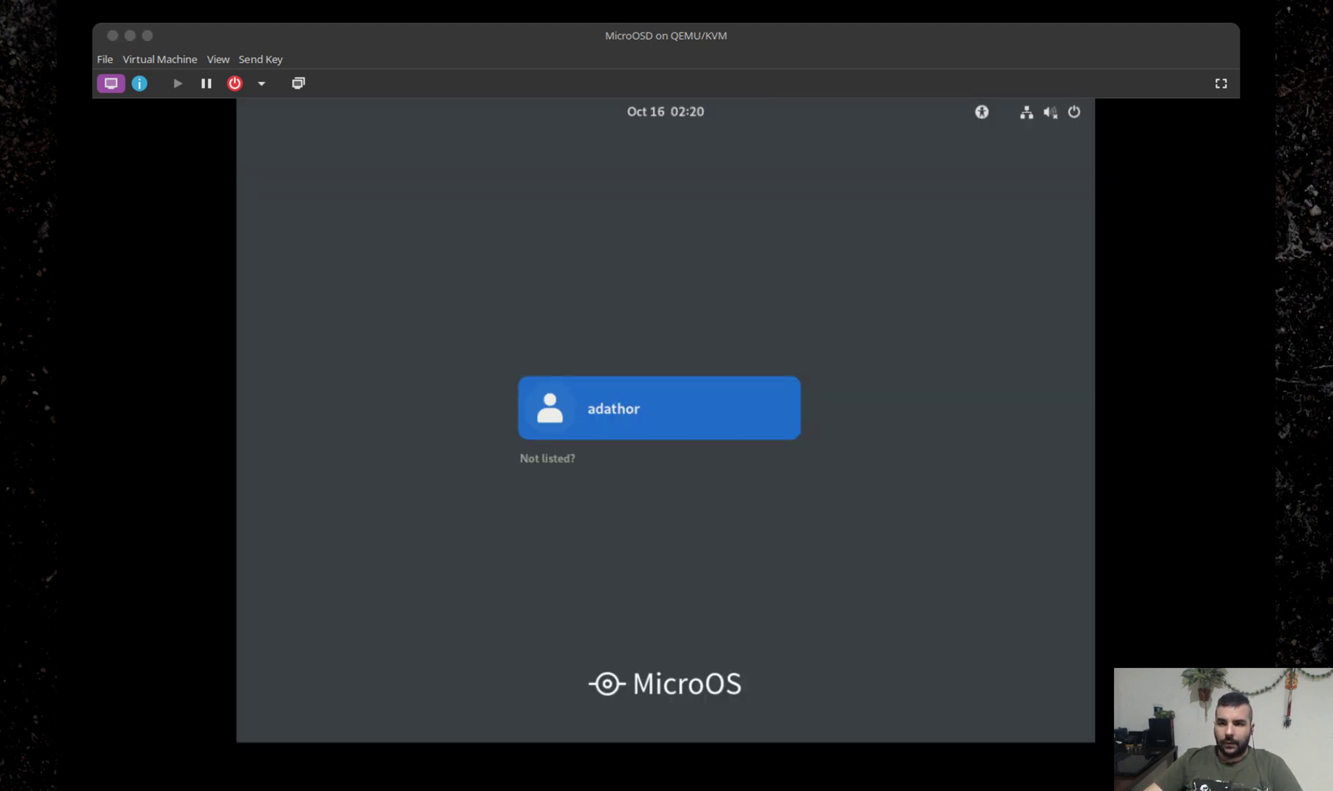
# Log in as the created user on the GDM screen with the account password.
pyautogui.click(605, 38)
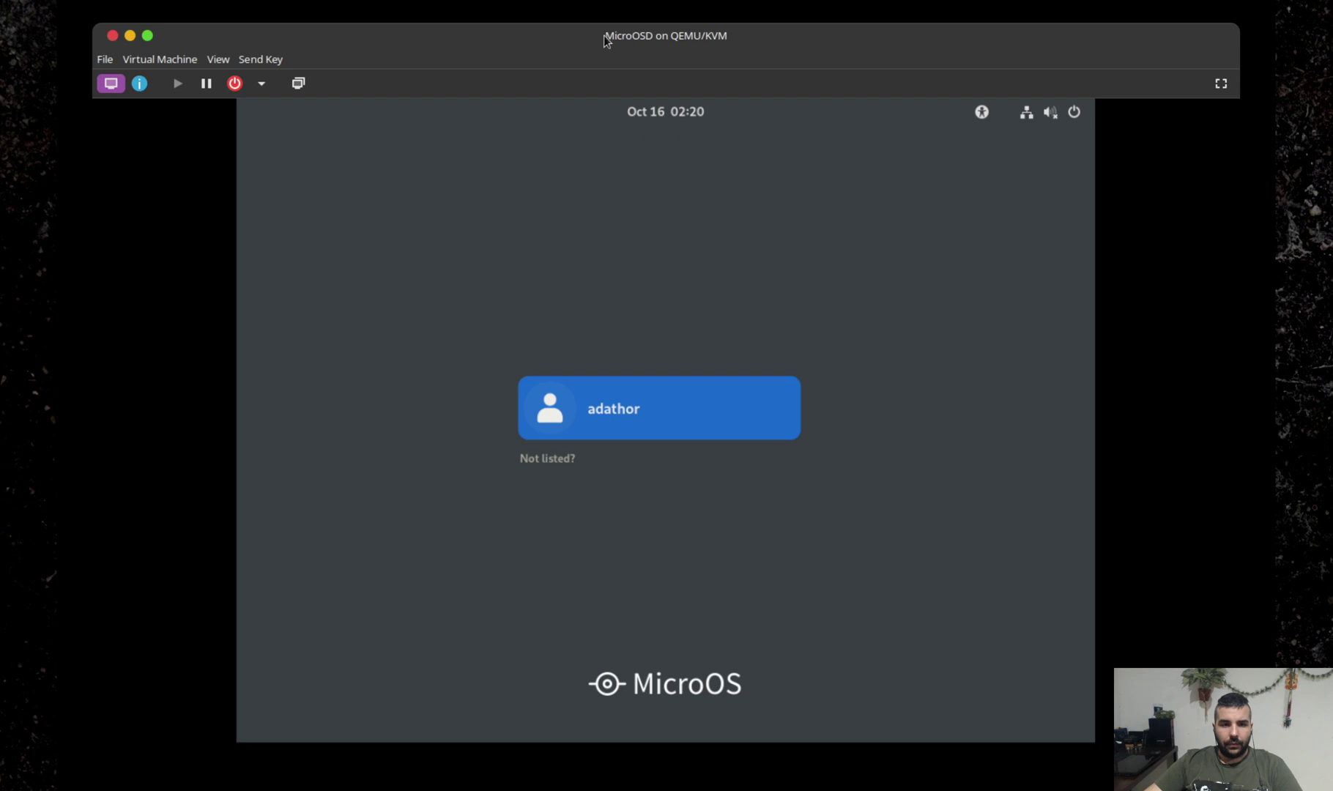
pyautogui.click(616, 435)
pyautogui.write('•••••')
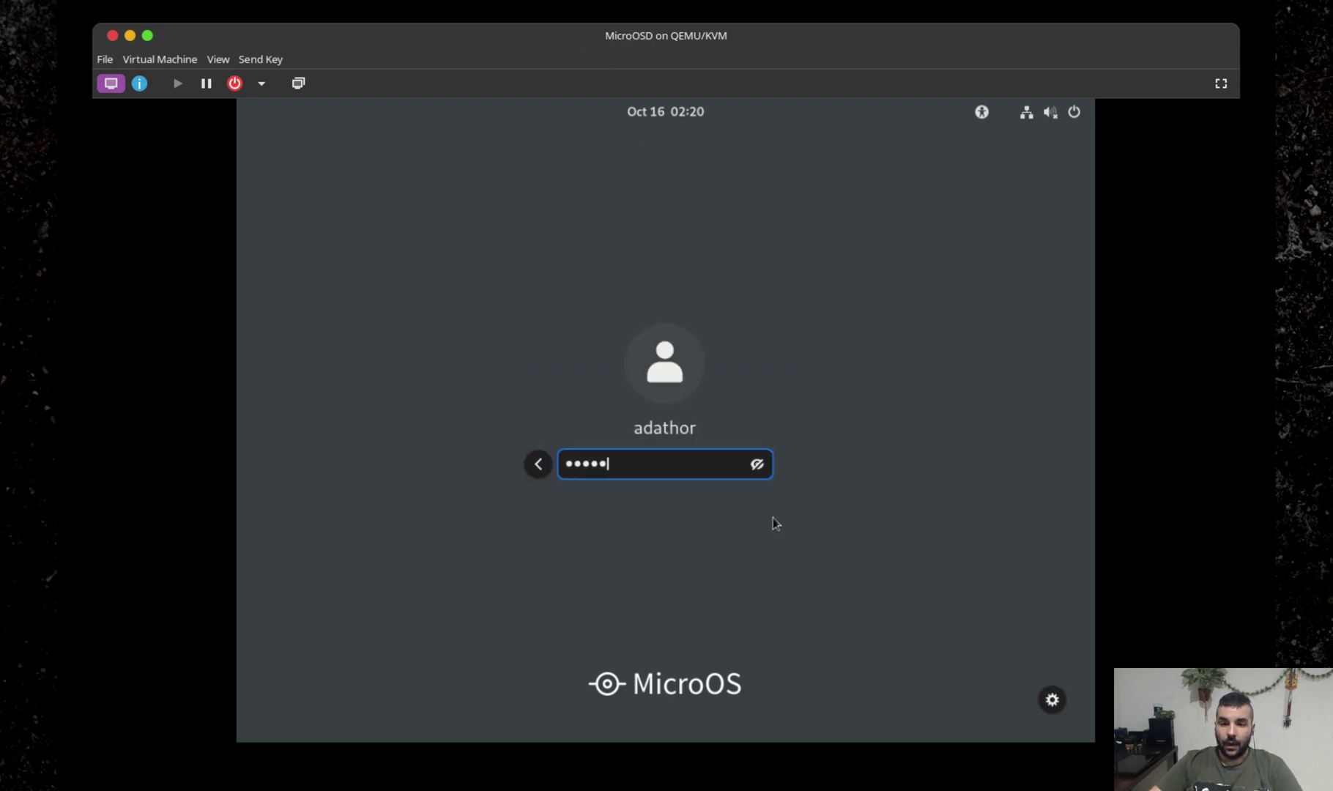
pyautogui.press('Return')
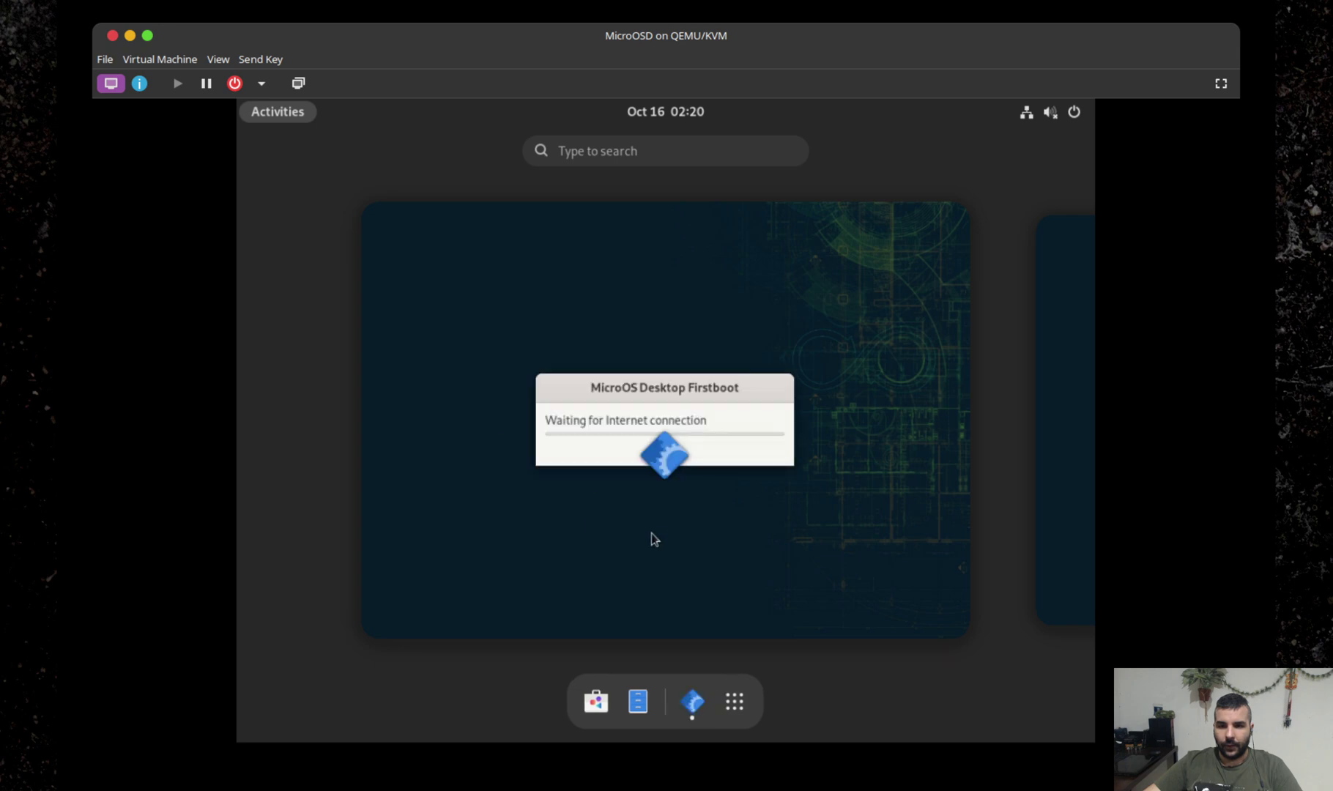
# Move the MicroOS Desktop Firstboot progress window aside while it finishes installing Firefox.
pyautogui.click(718, 409)
pyautogui.moveTo(440, 149); pyautogui.dragTo(740, 384)
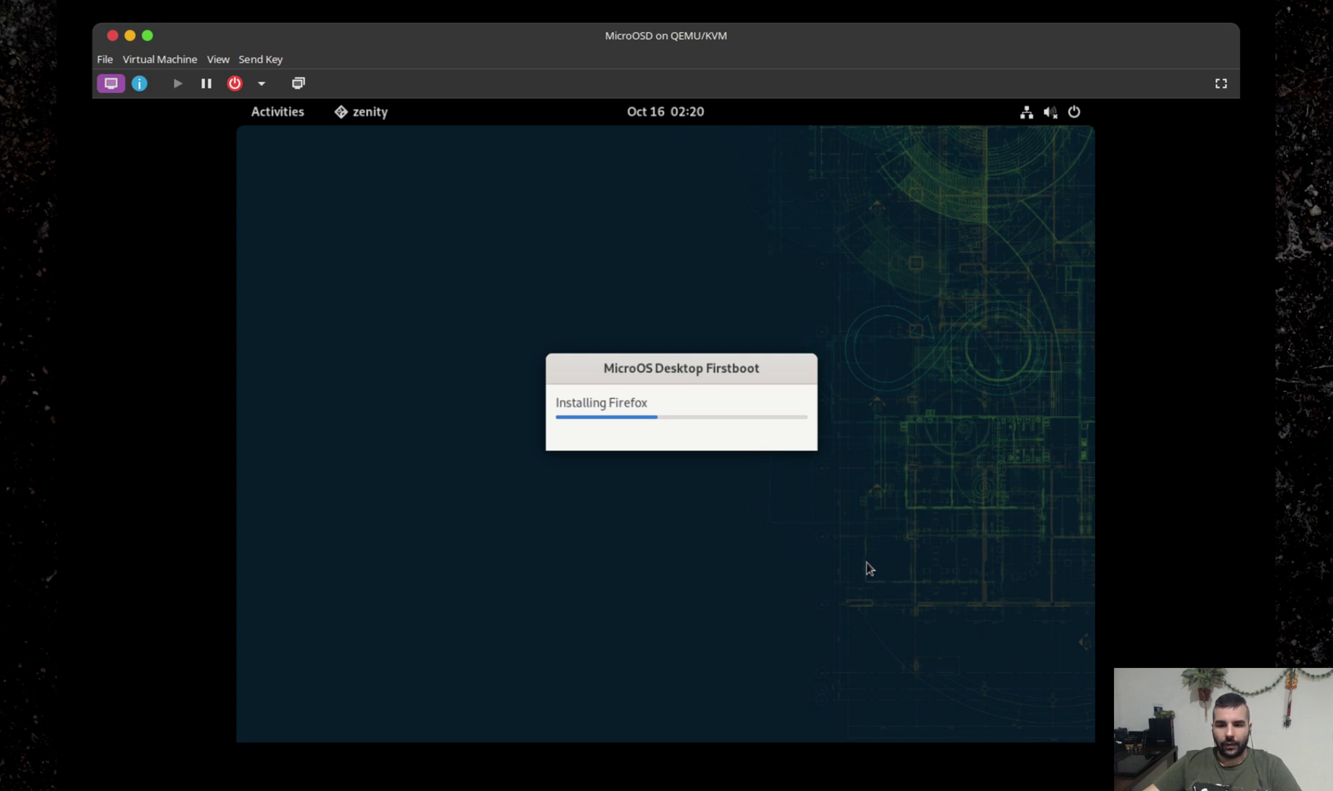
pyautogui.moveTo(660, 387); pyautogui.dragTo(682, 323)
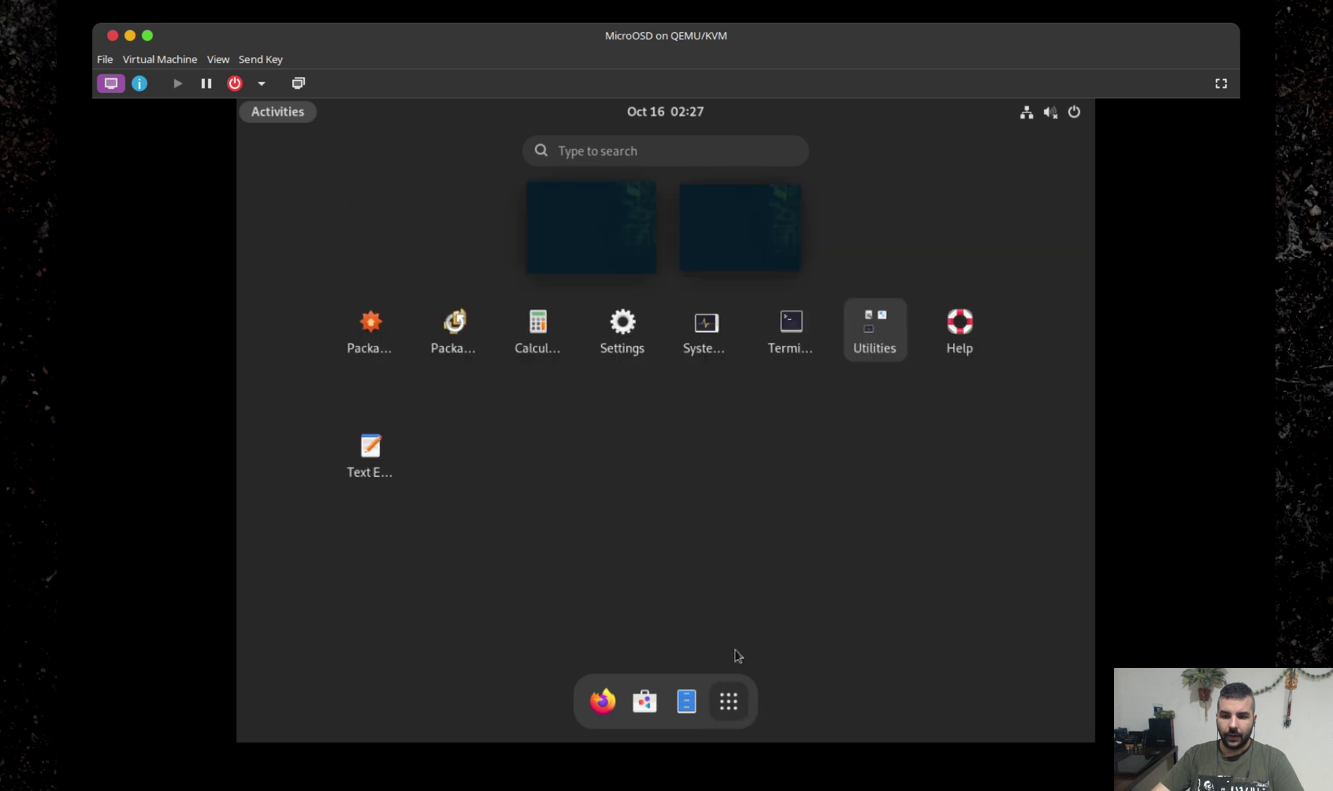
# Open a Terminal, then set and keep a 1920 × 1080 (16:9) display resolution.
pyautogui.click(790, 331)
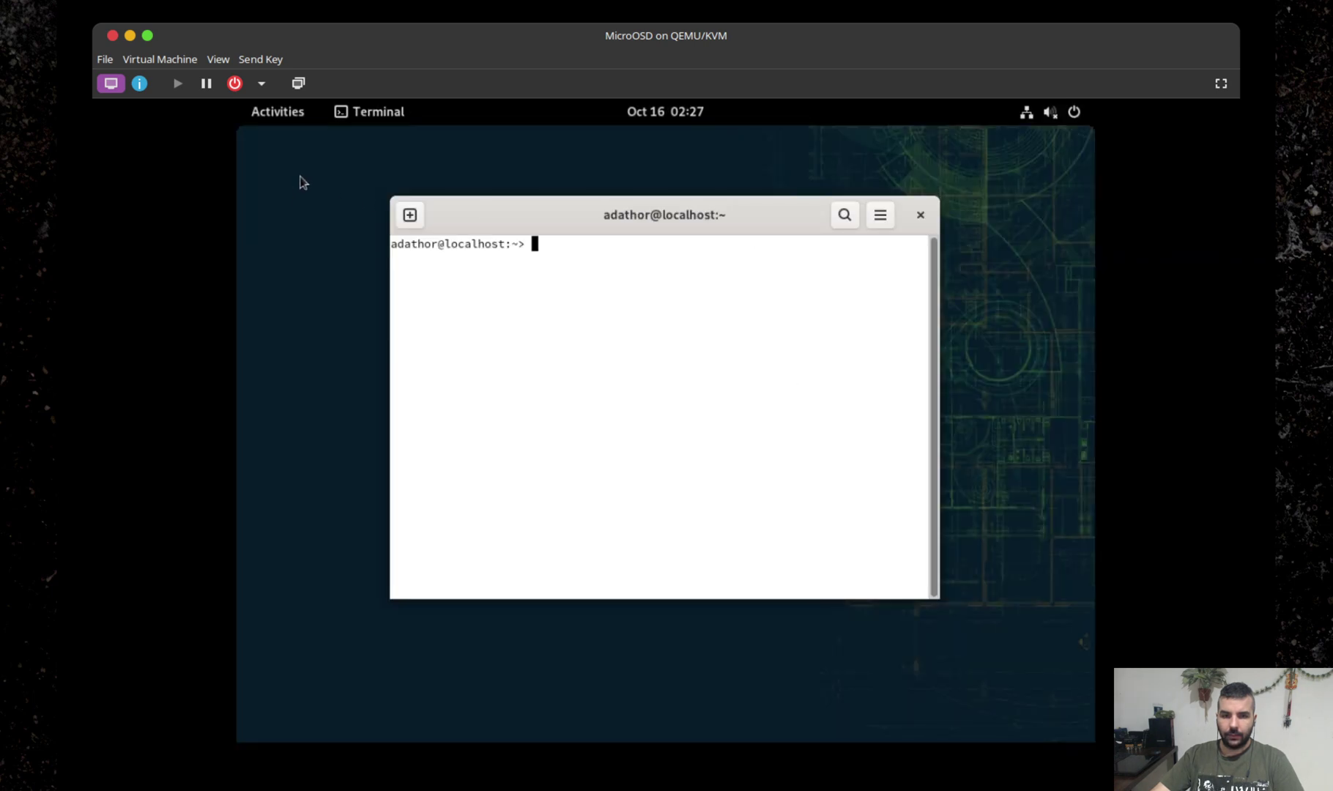
pyautogui.rightClick(296, 192)
pyautogui.click(381, 269)
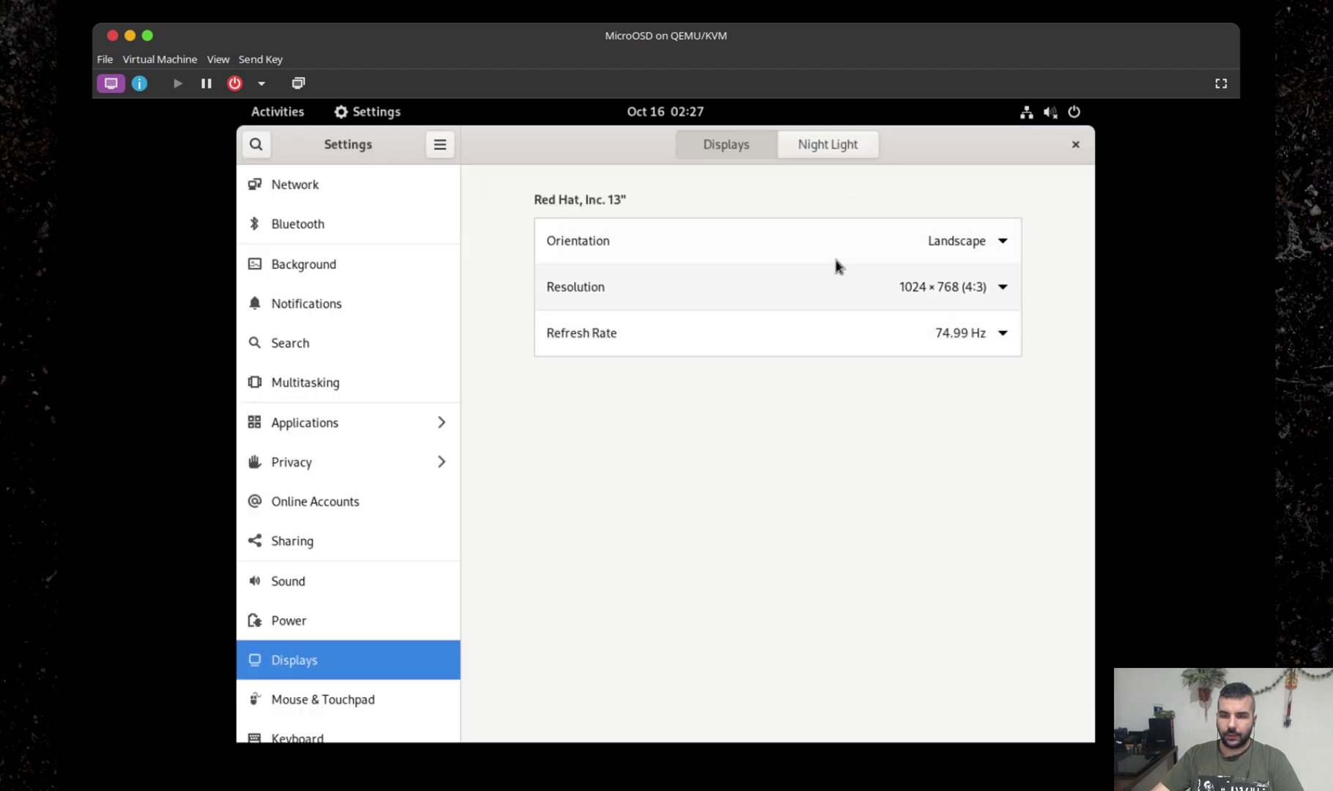
pyautogui.click(1004, 290)
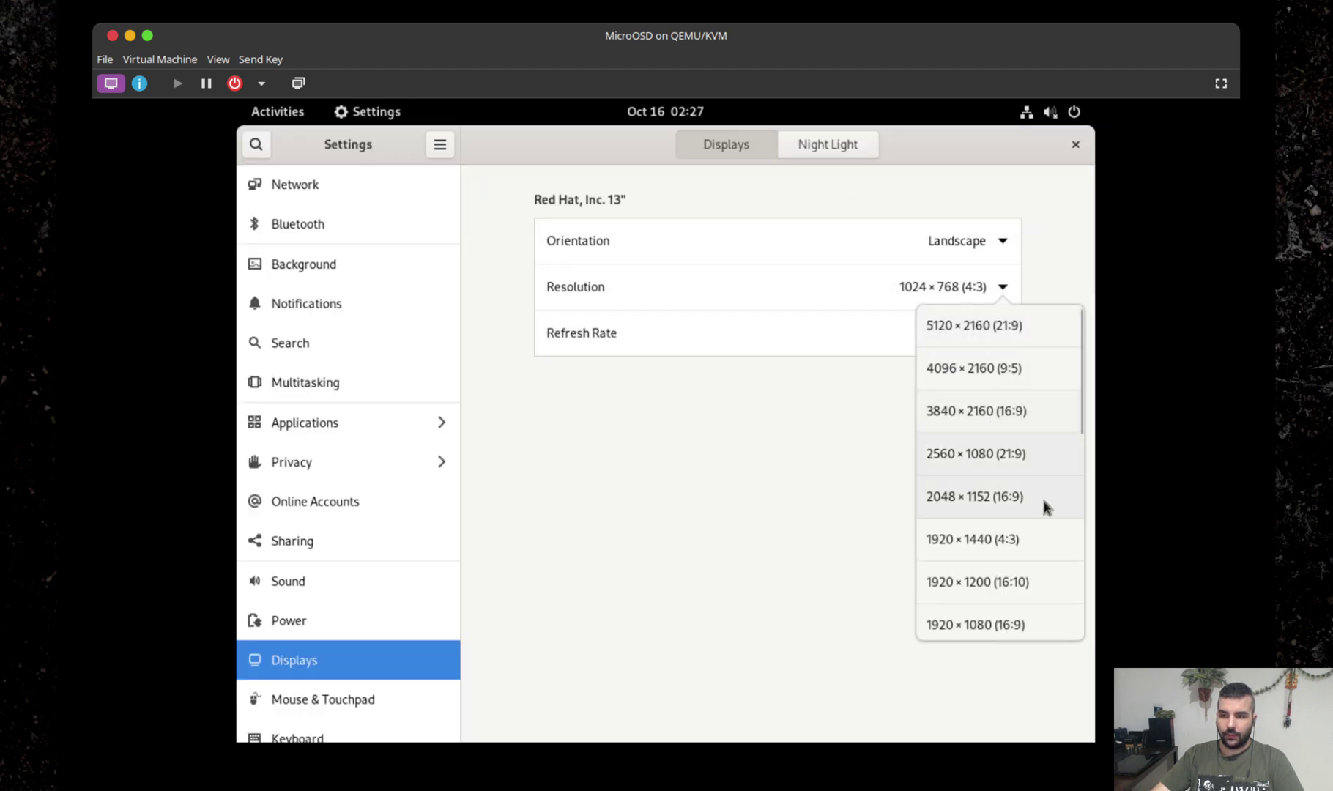
pyautogui.click(1026, 624)
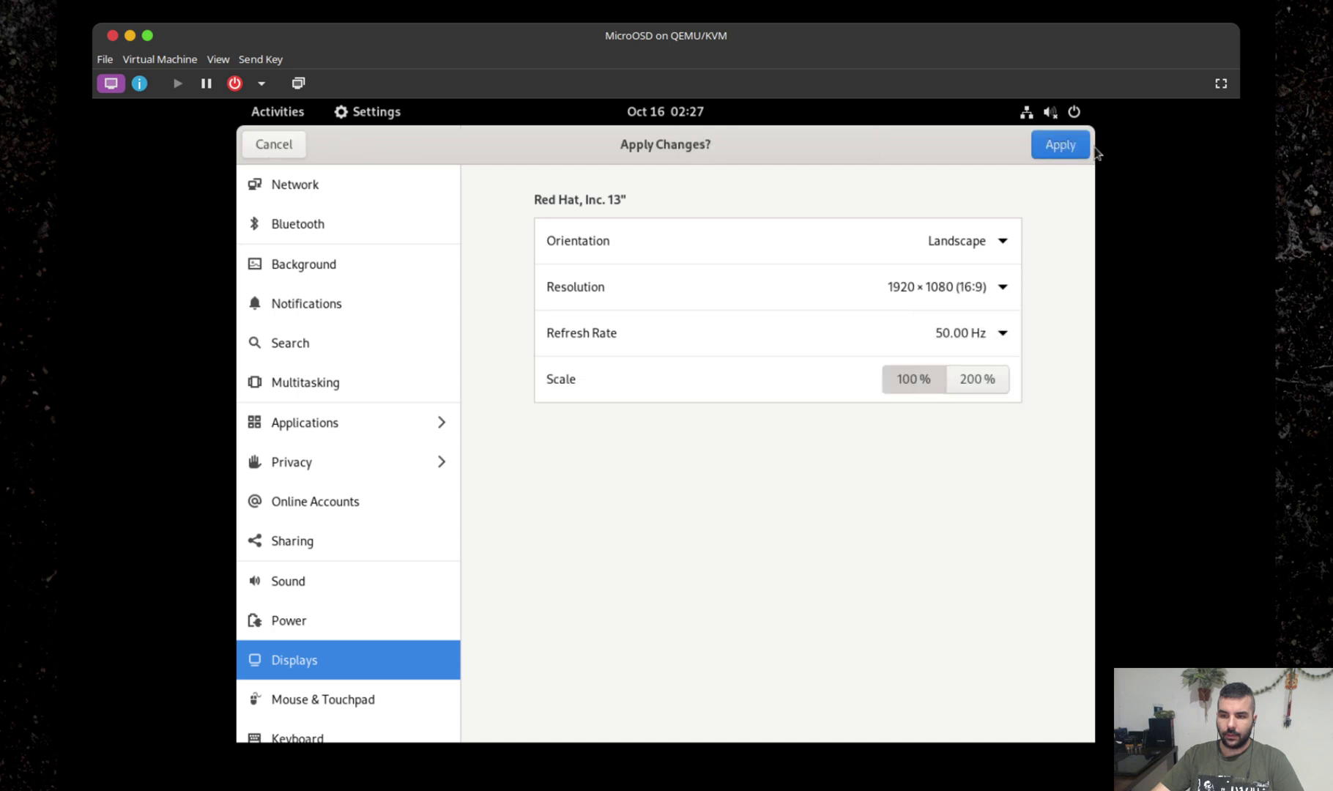
pyautogui.click(1057, 144)
pyautogui.click(740, 458)
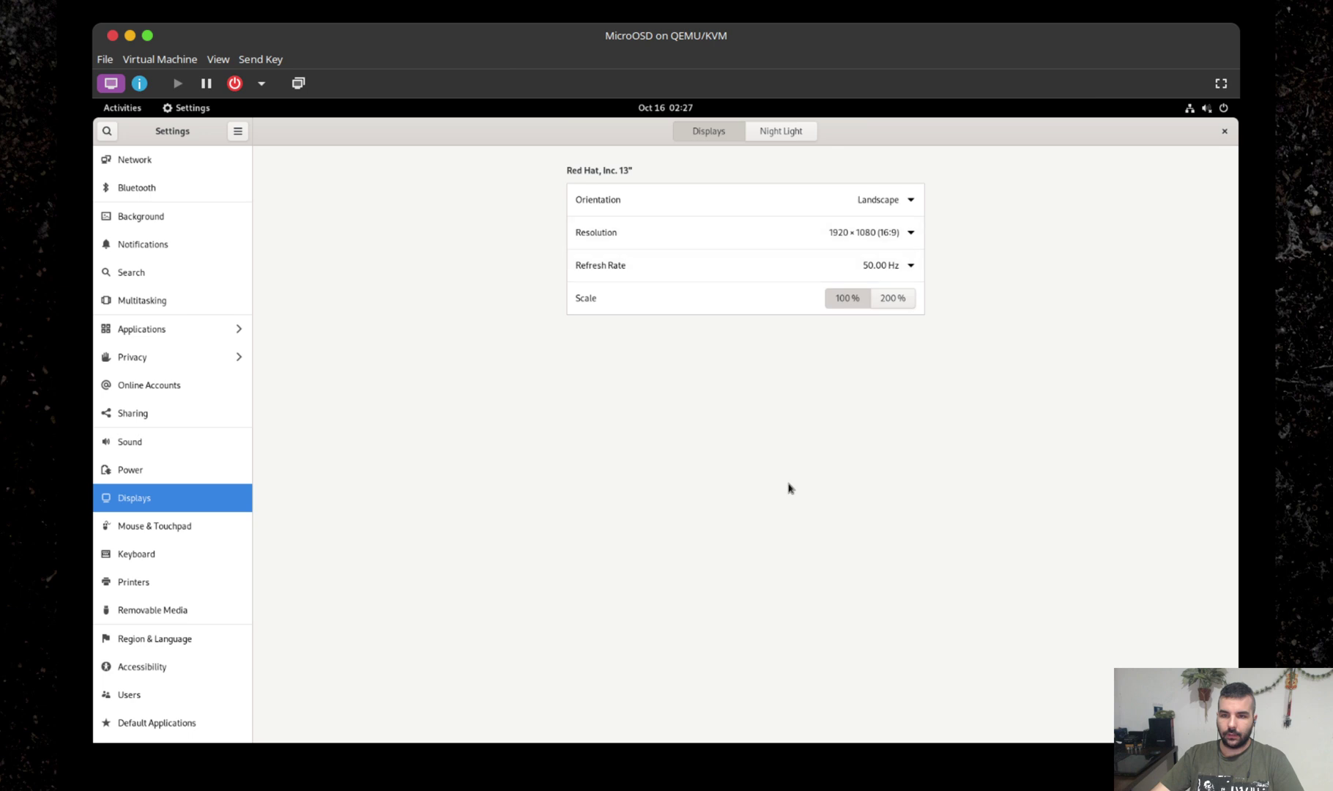
pyautogui.click(1225, 132)
# Switch the Unnamed terminal profile from system theme colours to the built-in GNOME dark scheme.
pyautogui.moveTo(525, 209); pyautogui.dragTo(569, 221)
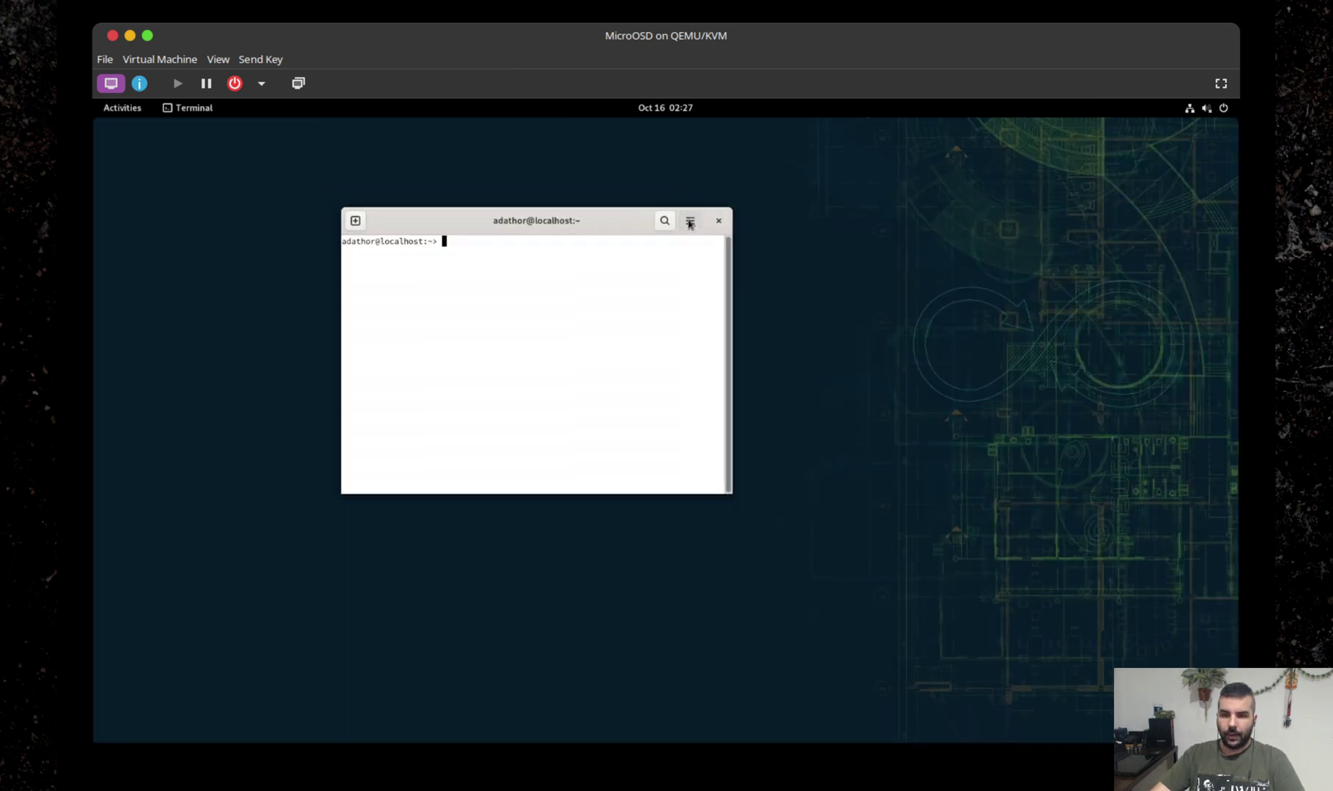
pyautogui.click(690, 220)
pyautogui.click(636, 355)
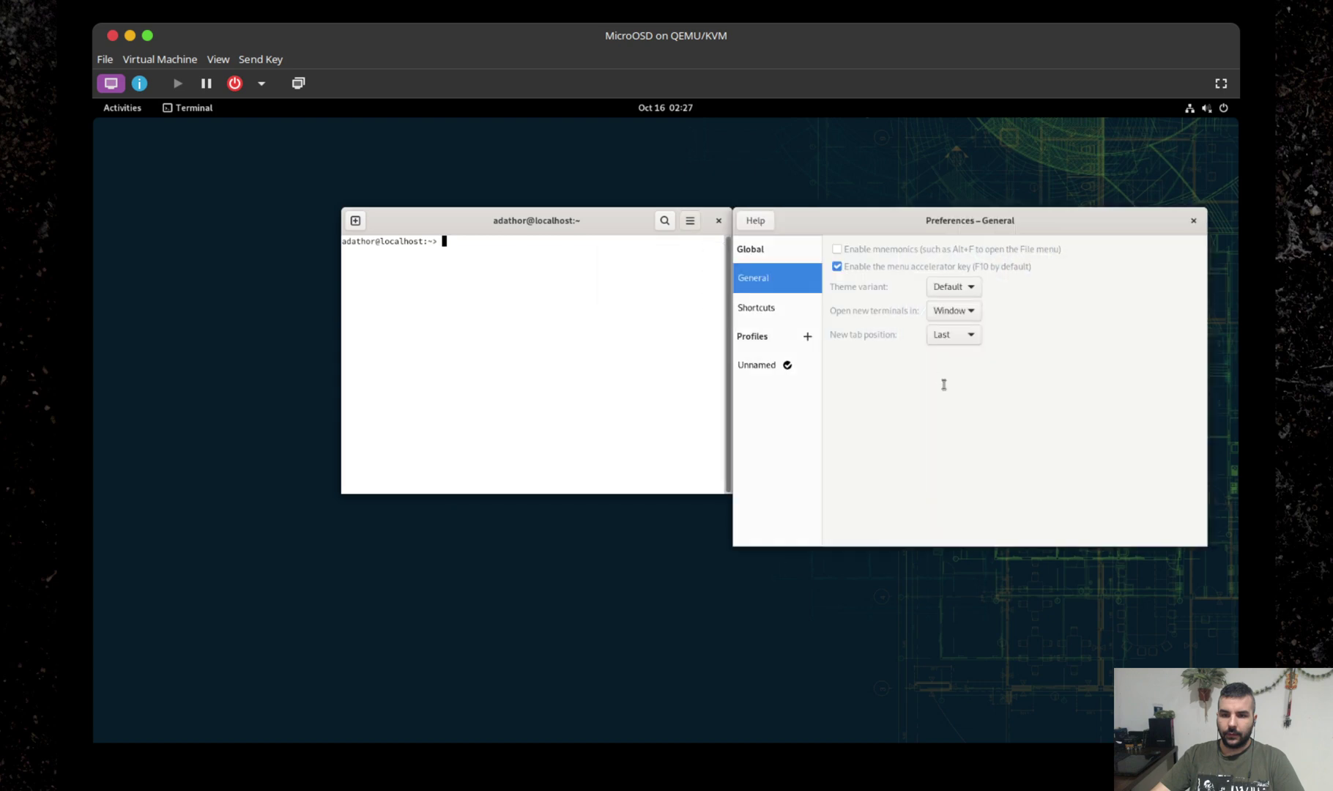
pyautogui.click(768, 370)
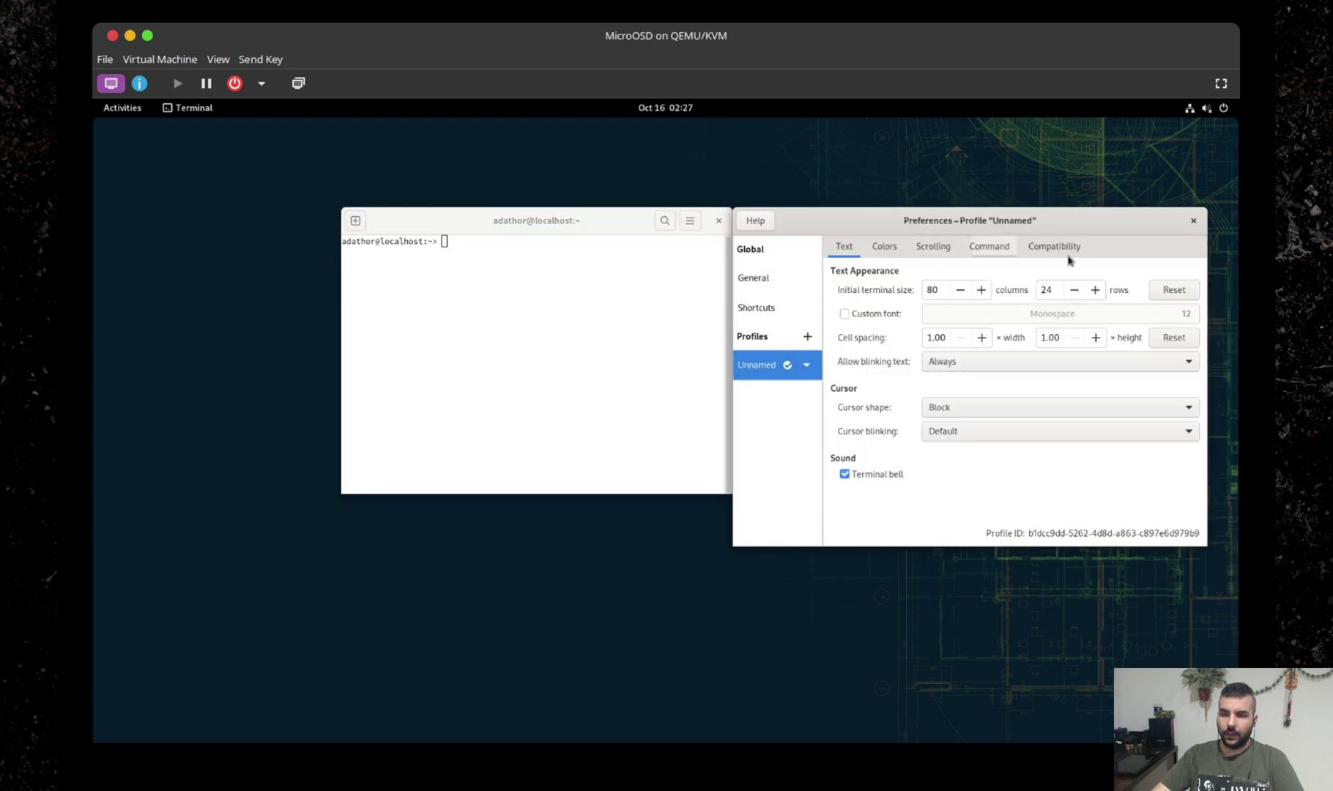
pyautogui.click(885, 247)
pyautogui.click(927, 289)
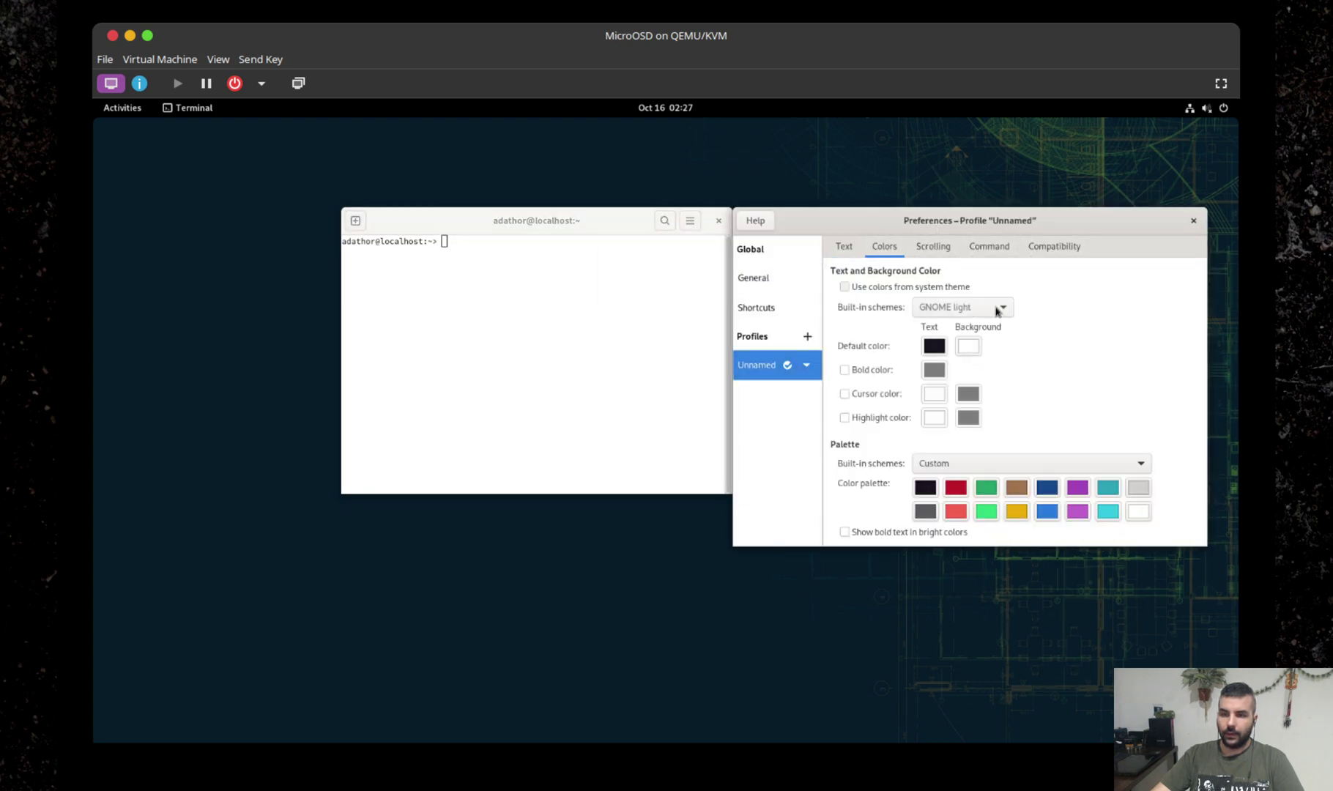
pyautogui.click(981, 307)
pyautogui.click(978, 328)
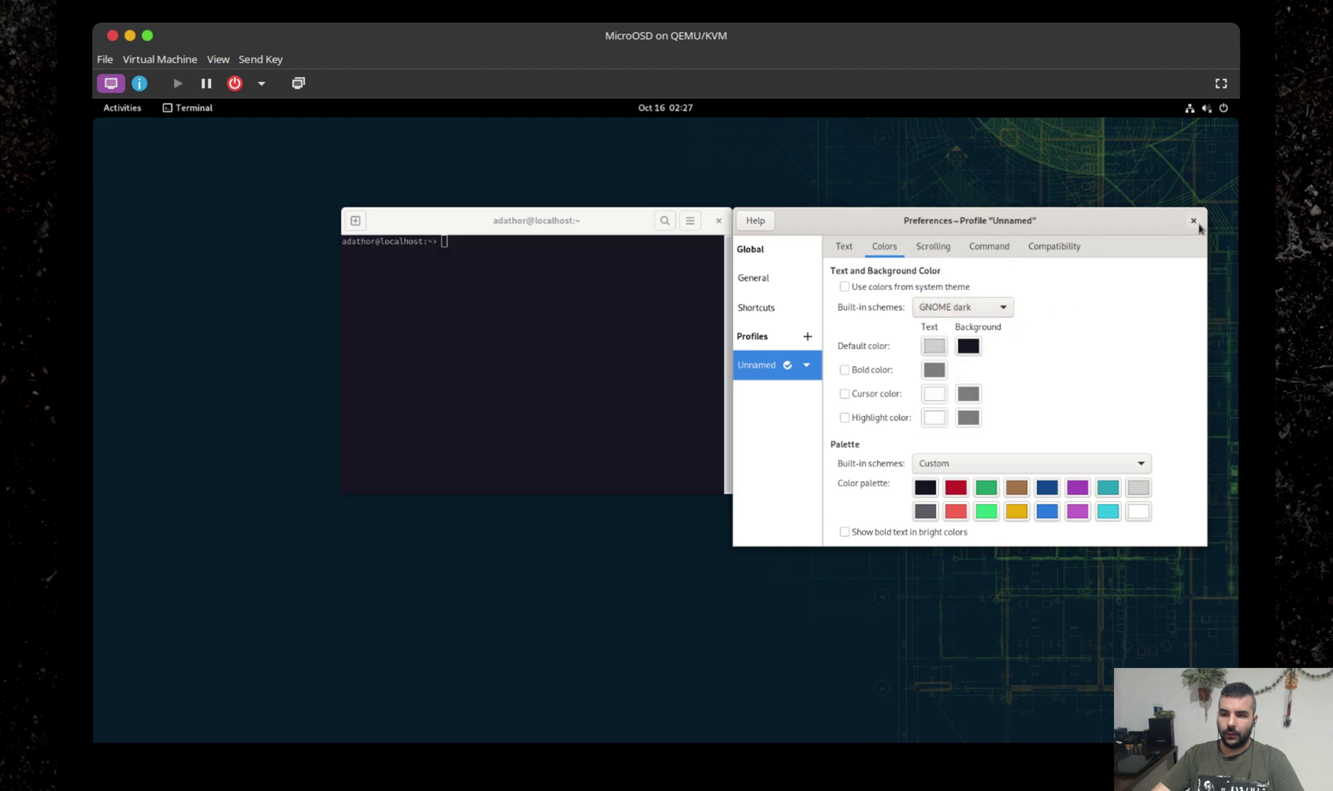
pyautogui.click(1193, 221)
pyautogui.moveTo(511, 223); pyautogui.dragTo(541, 187)
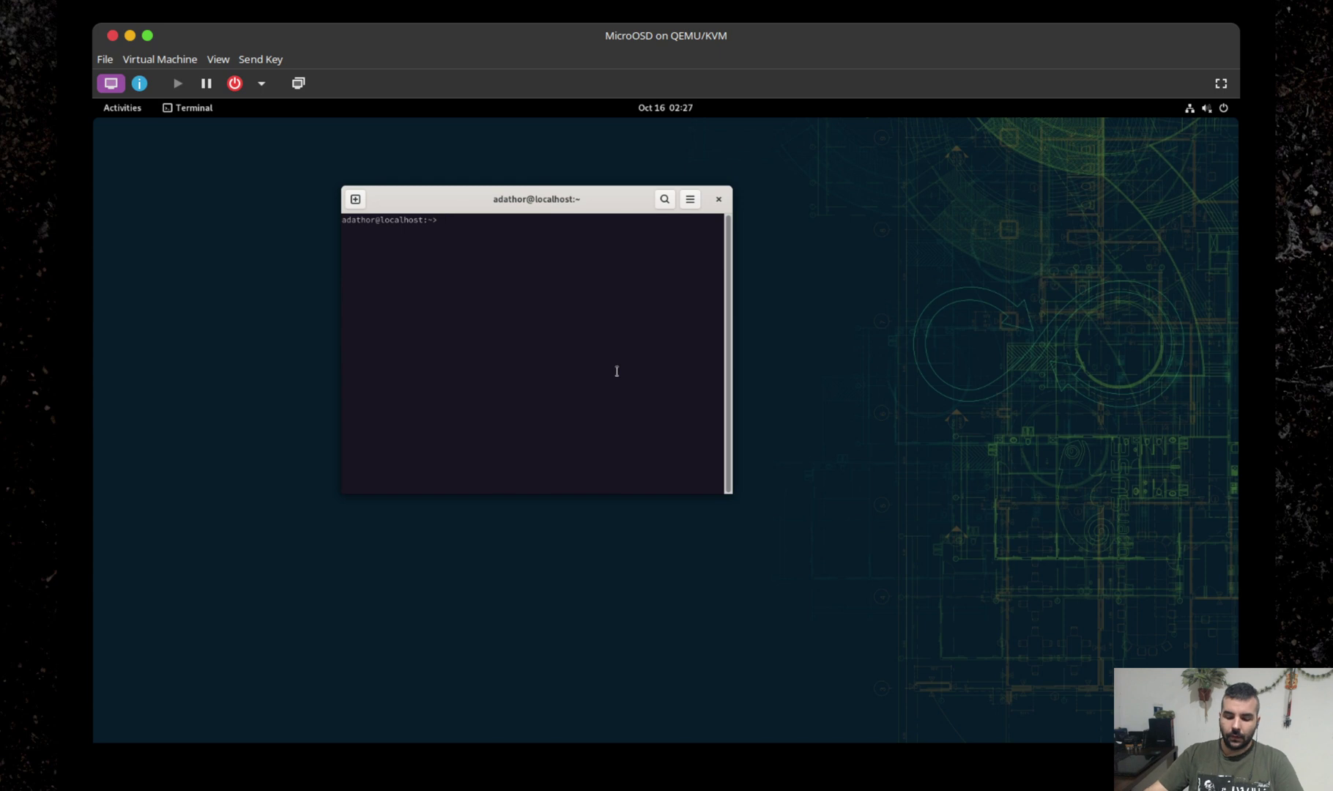
# Run 'flatpak list' after the misspelled 'faltpak list' attempt fails.
pyautogui.write('faltpak list')
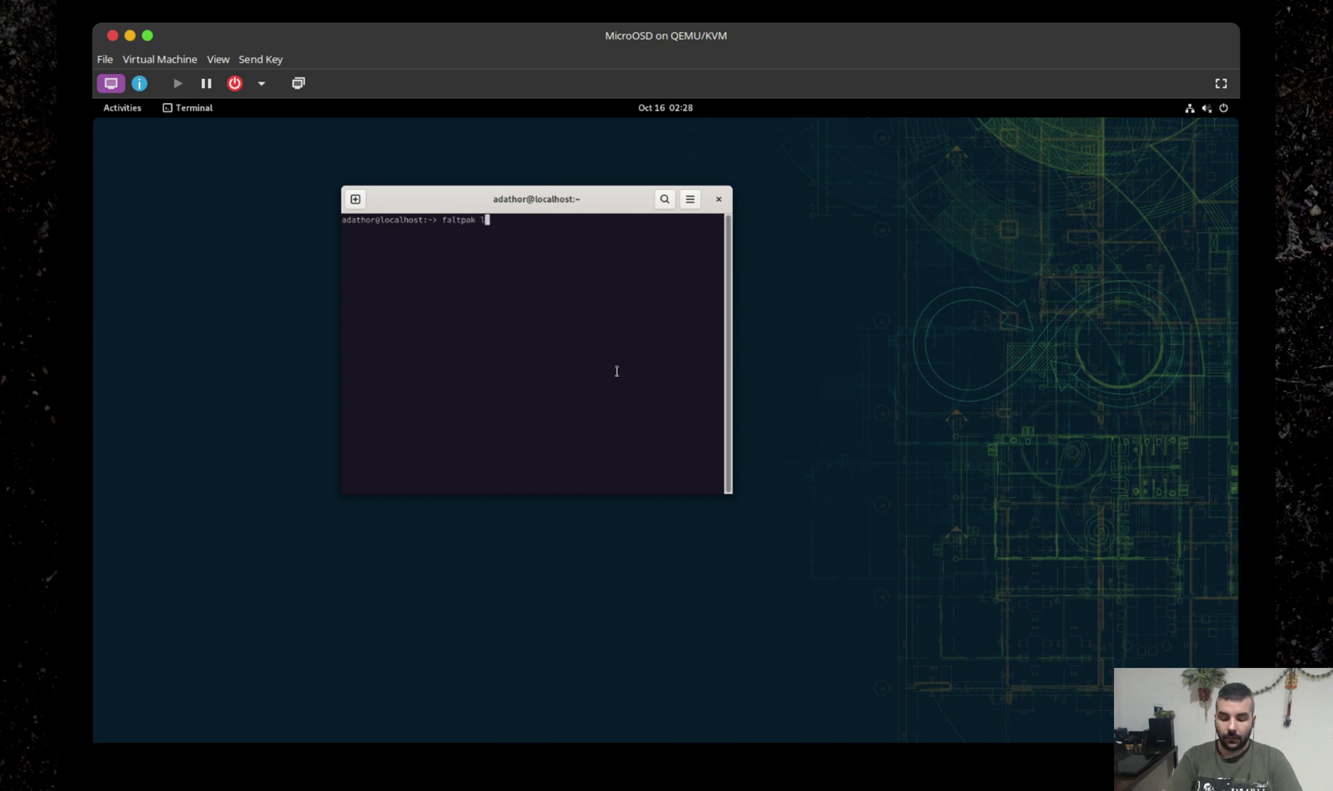
pyautogui.press('Return')
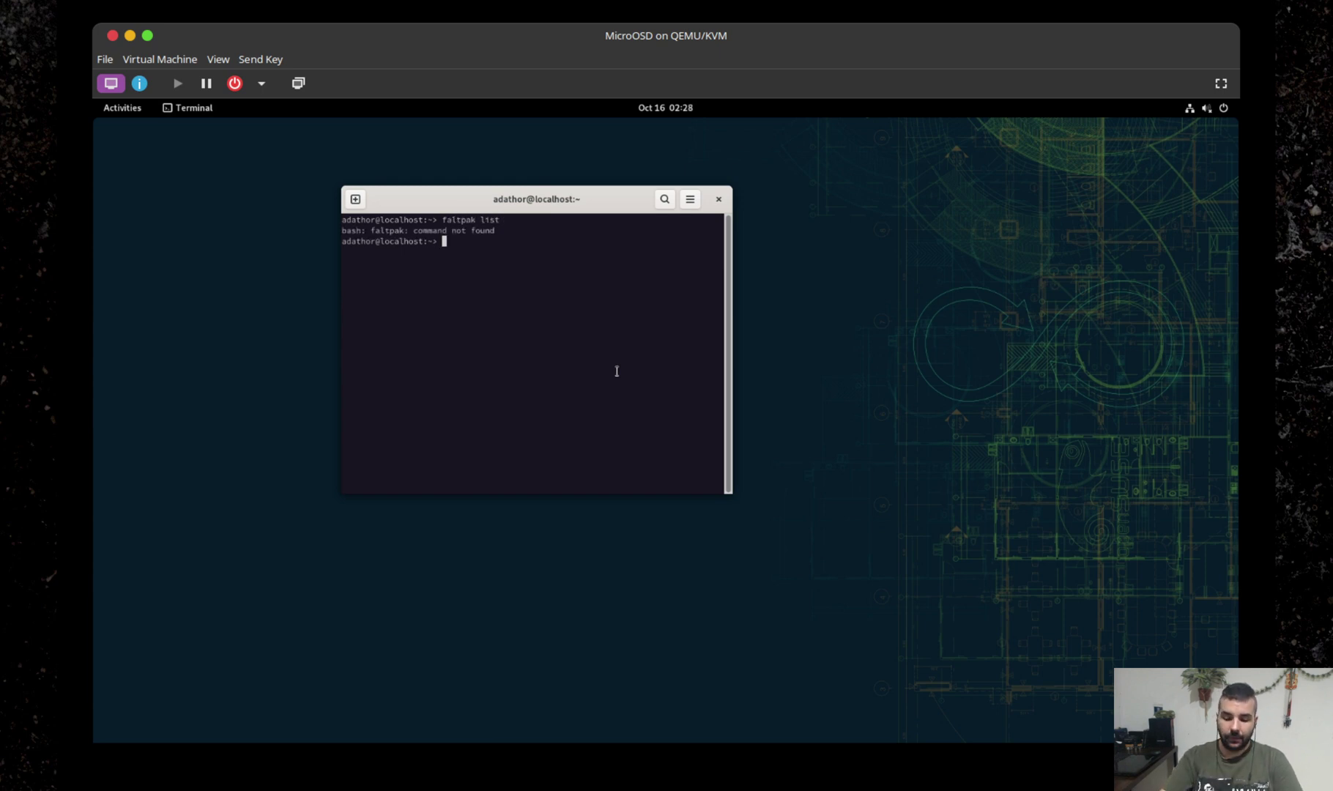
pyautogui.write('flat')
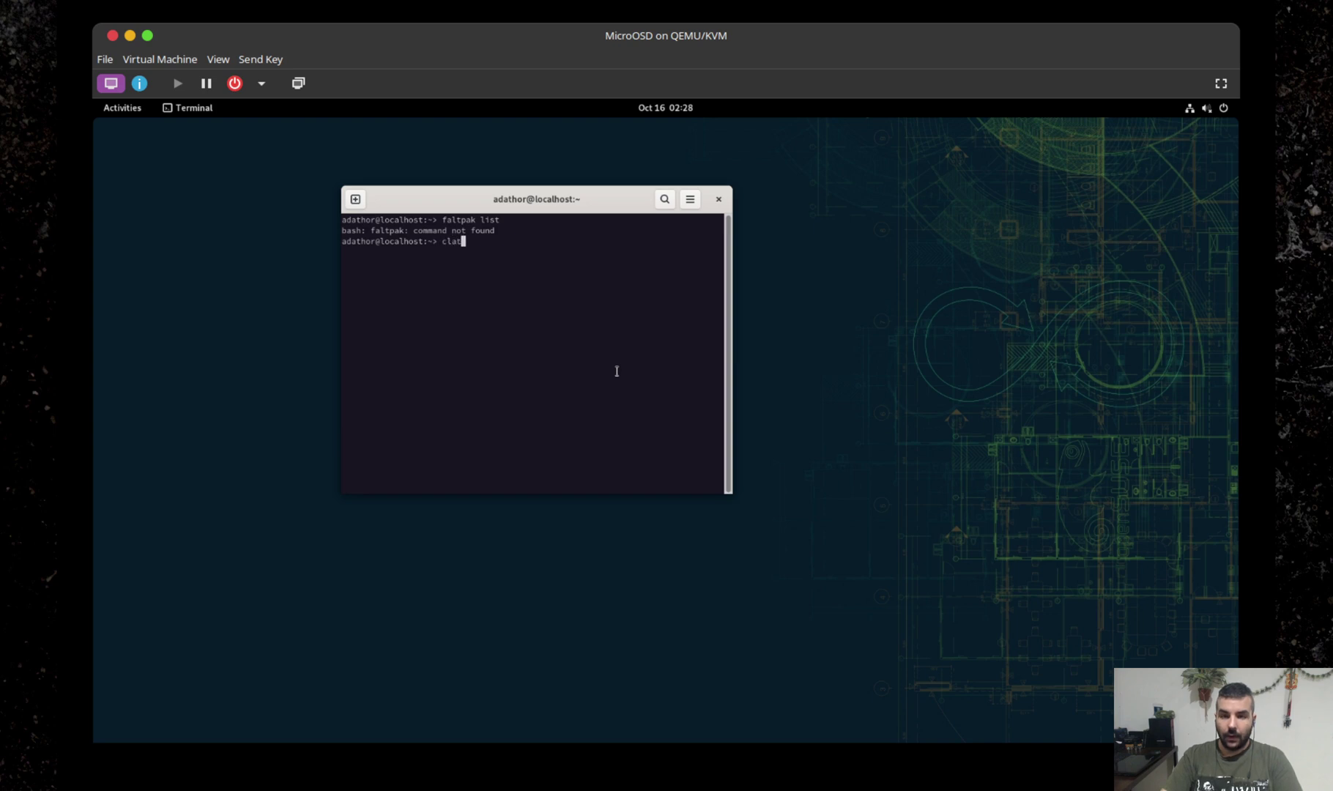
pyautogui.press('BackSpace')
pyautogui.press('BackSpace')
pyautogui.press('BackSpace')
pyautogui.press('BackSpace')
pyautogui.write('fla')
pyautogui.press('BackSpace')
pyautogui.press('BackSpace')
pyautogui.press('BackSpace')
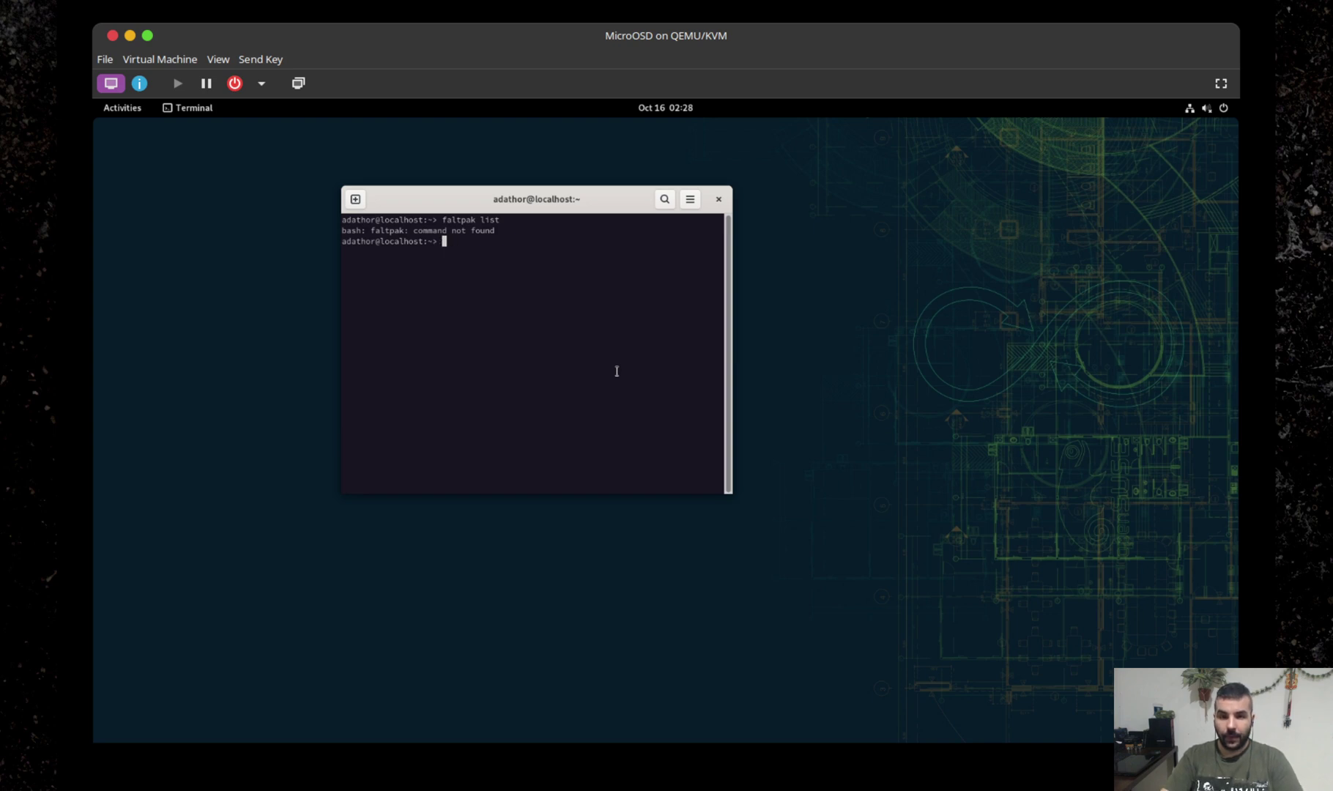
pyautogui.write('flatpak list')
pyautogui.press('Return')
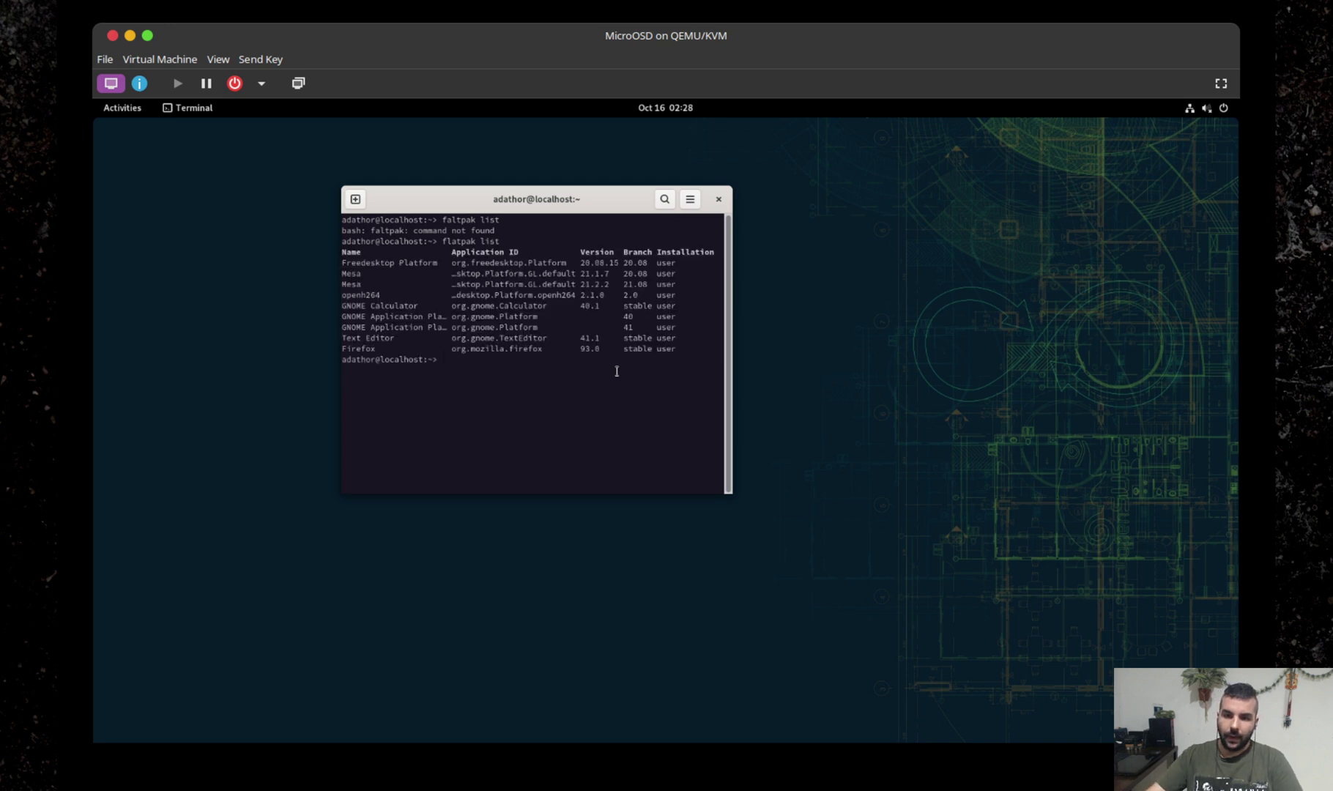
# Highlight Firefox's installation type, the words Calculator and GNOME, and the whole Firefox line.
pyautogui.doubleClick(675, 350)
pyautogui.click(666, 347)
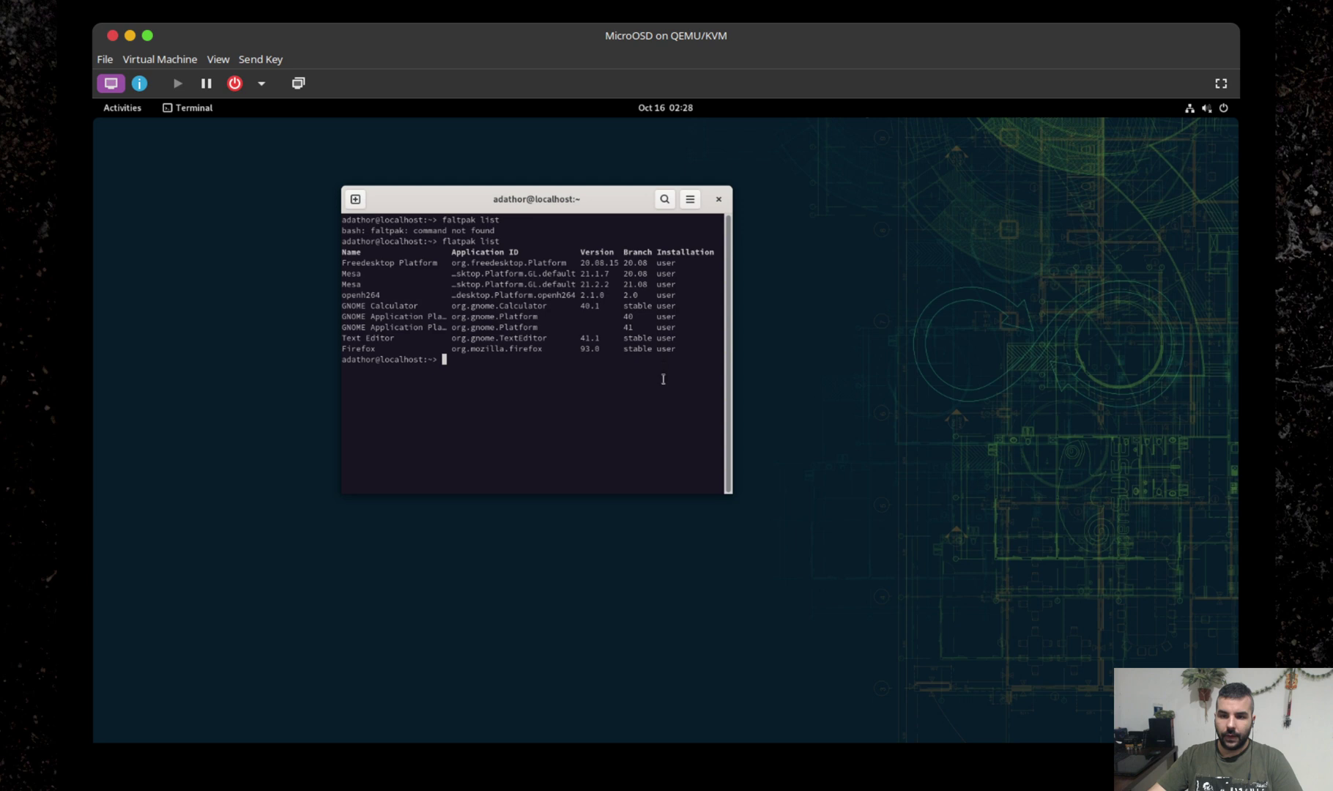
pyautogui.doubleClick(383, 307)
pyautogui.doubleClick(354, 328)
pyautogui.tripleClick(360, 351)
pyautogui.click(521, 372)
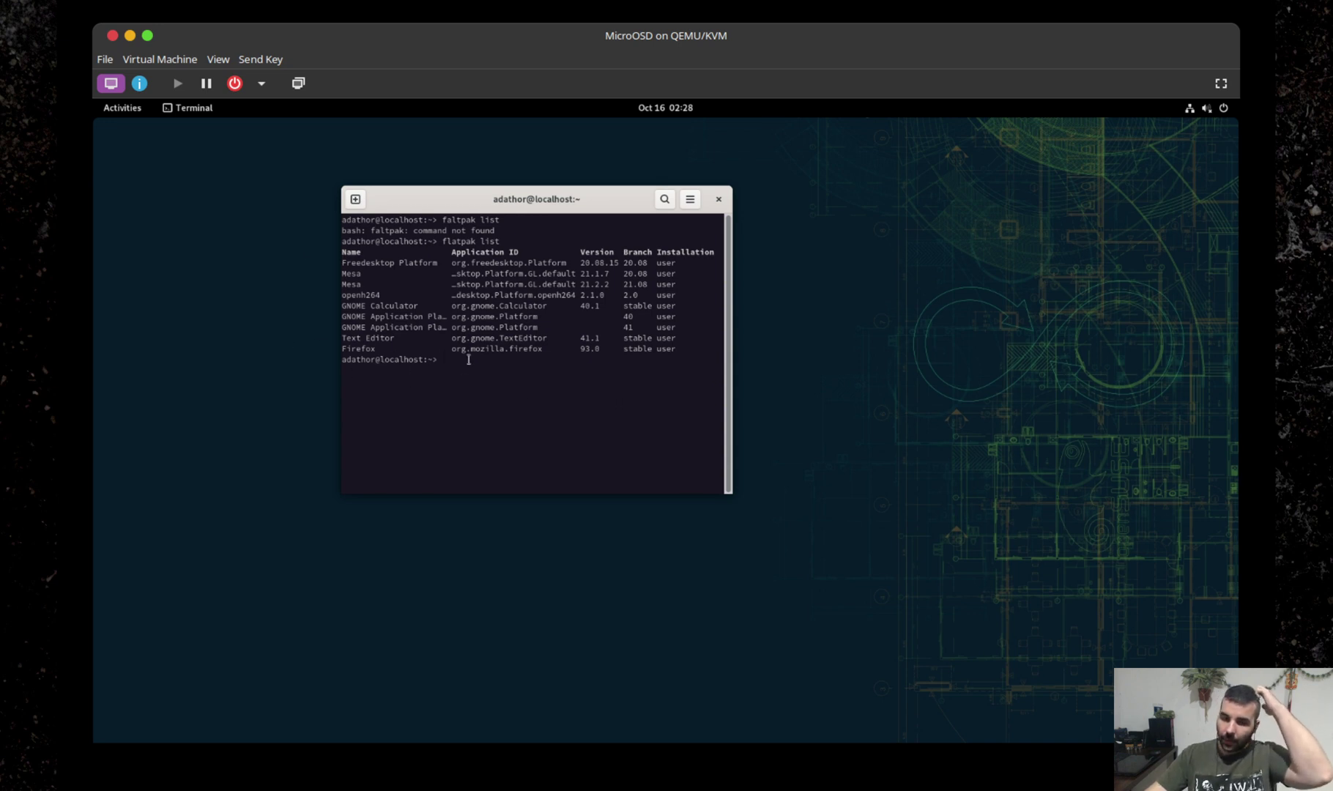
# Move and enlarge the terminal window, run 'clear', then release keyboard focus from the VM.
pyautogui.moveTo(403, 198); pyautogui.dragTo(317, 199)
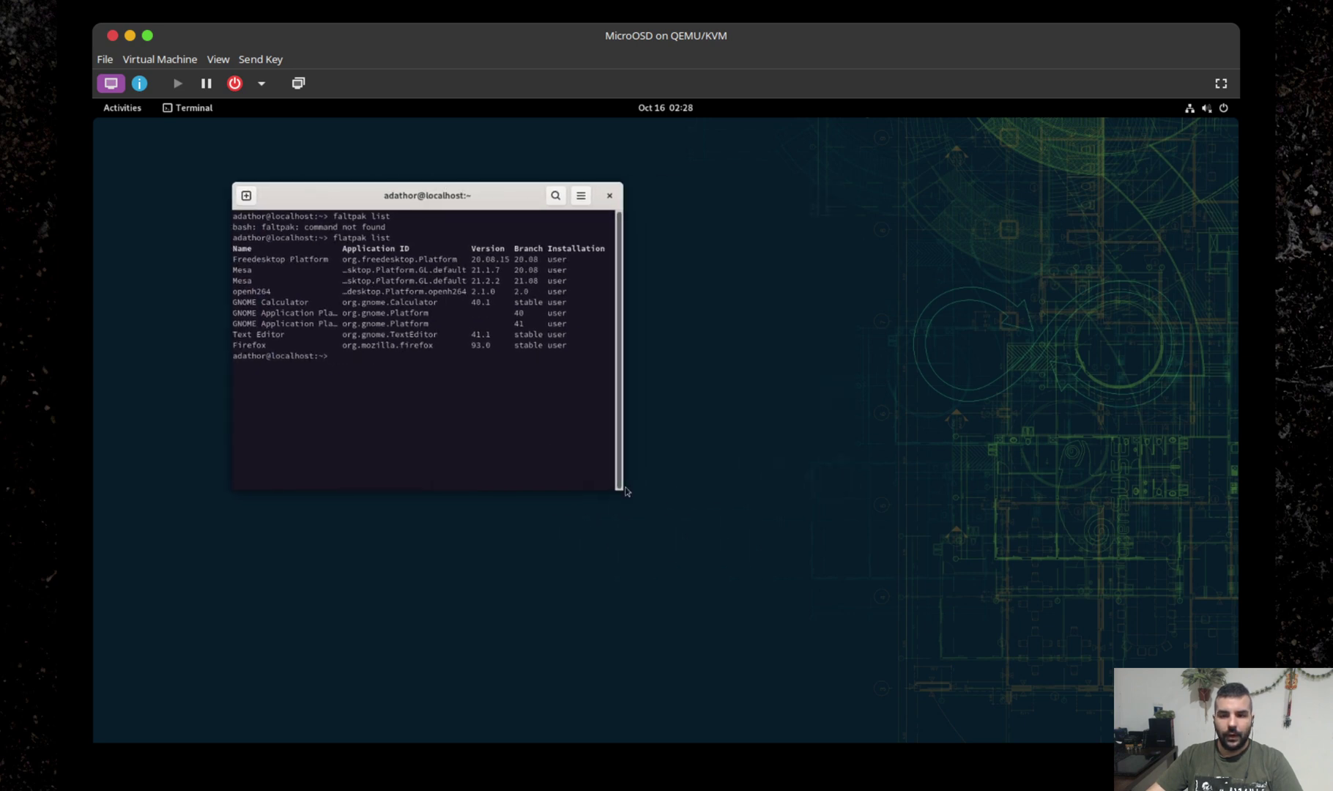
pyautogui.moveTo(627, 500); pyautogui.dragTo(806, 579)
pyautogui.write('clear')
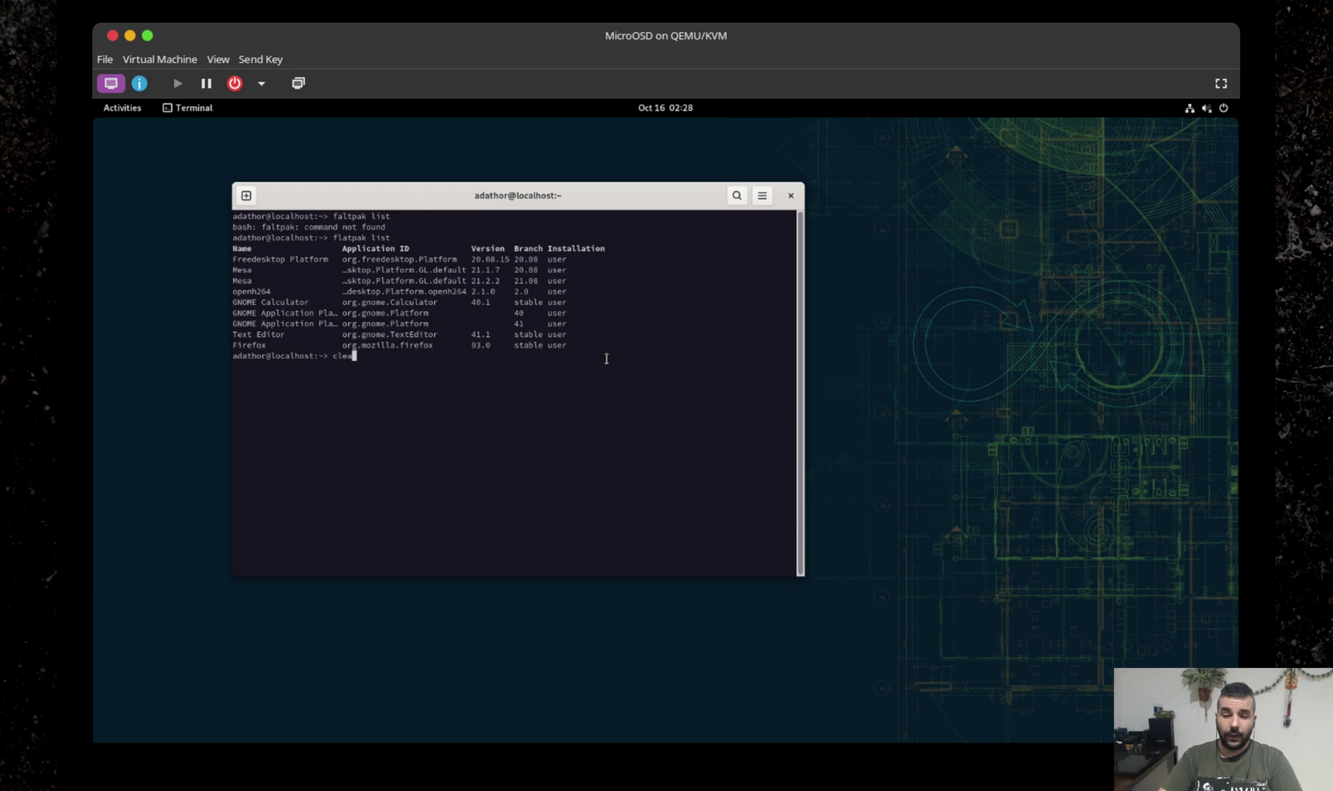
pyautogui.press('Return')
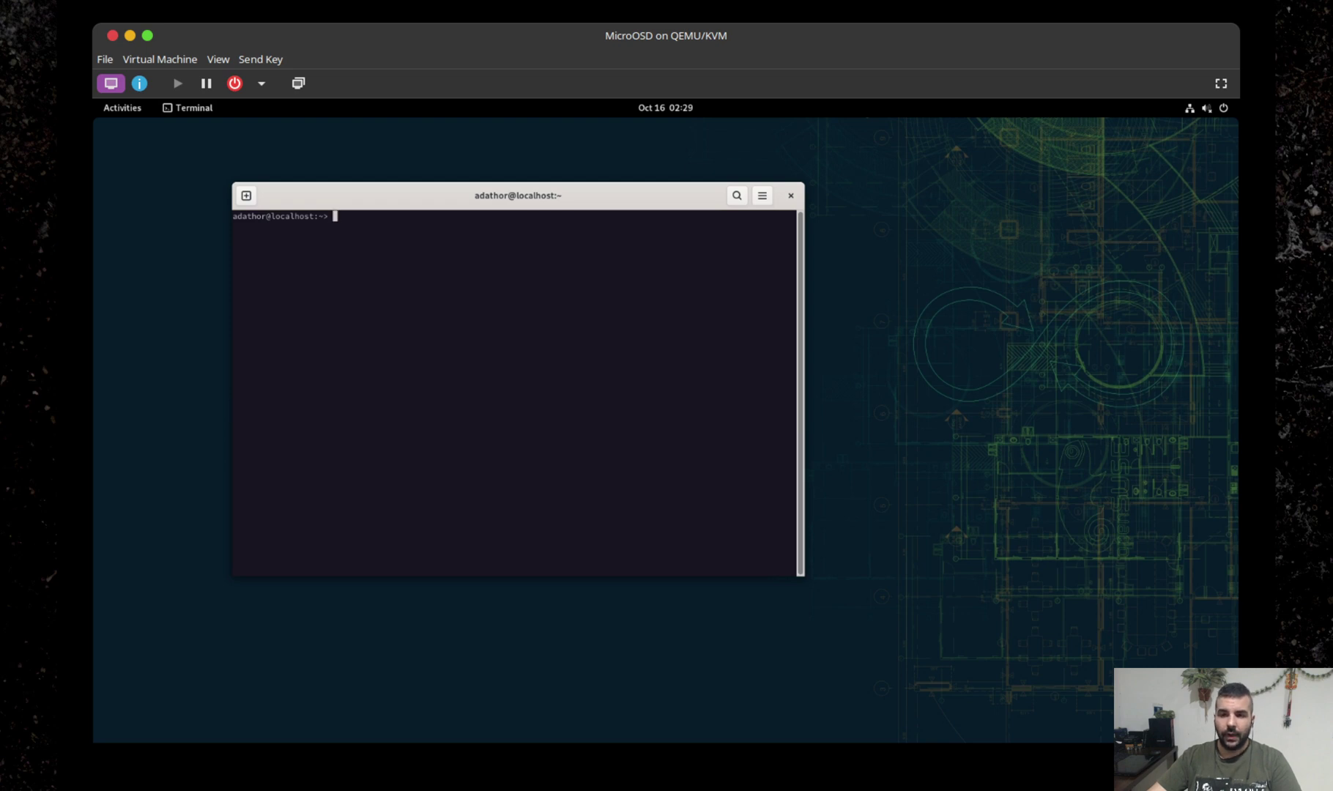
pyautogui.press('super+Tab')
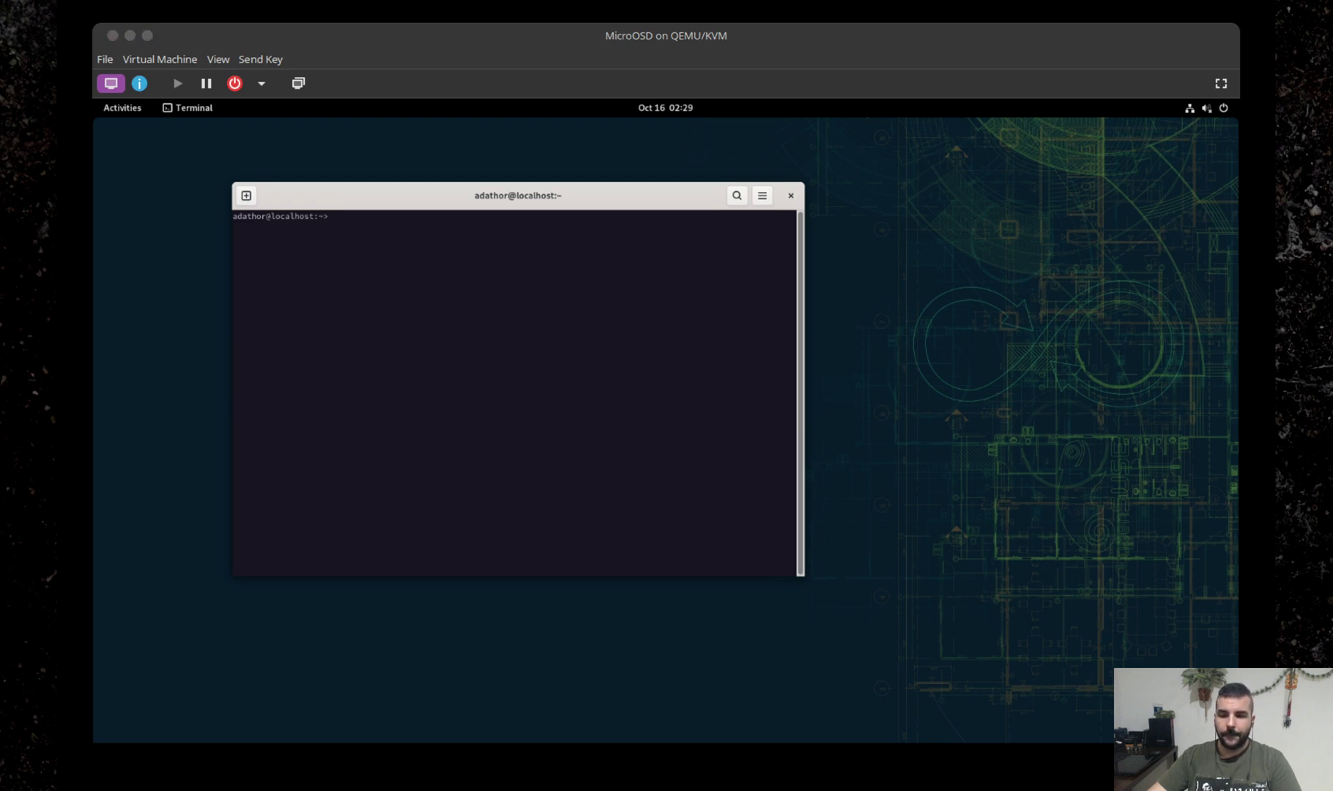